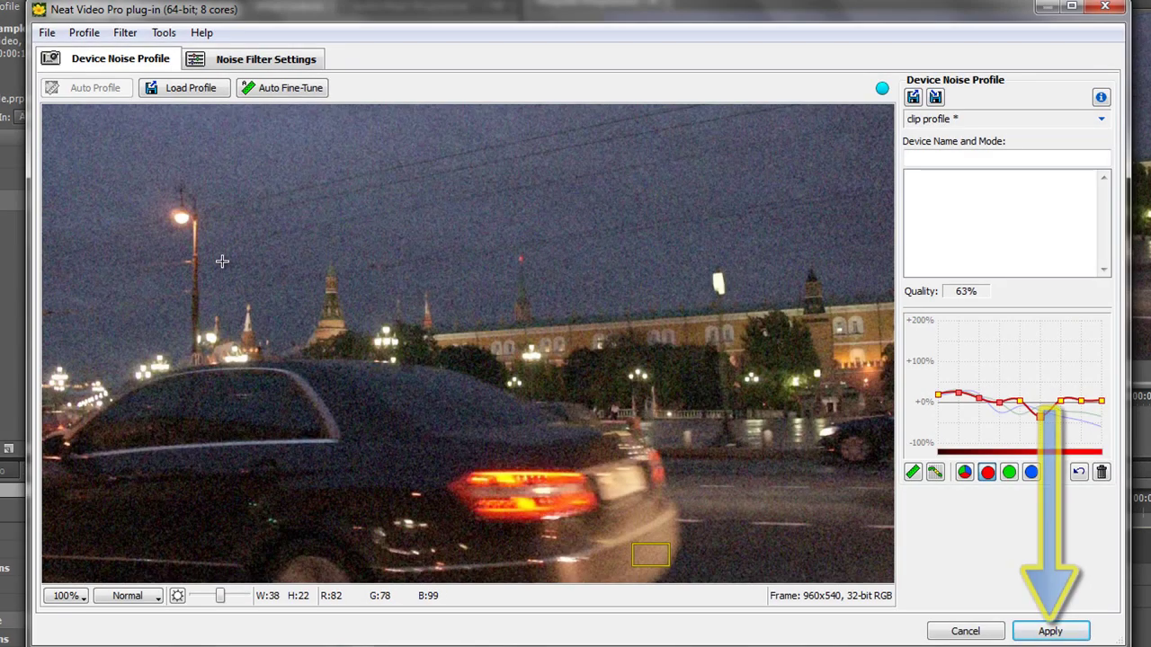
# - Apply the current noise profile and reopen the Reduce noise effect's setup on the frame at 00:00:00:08
pyautogui.click(1049, 630)
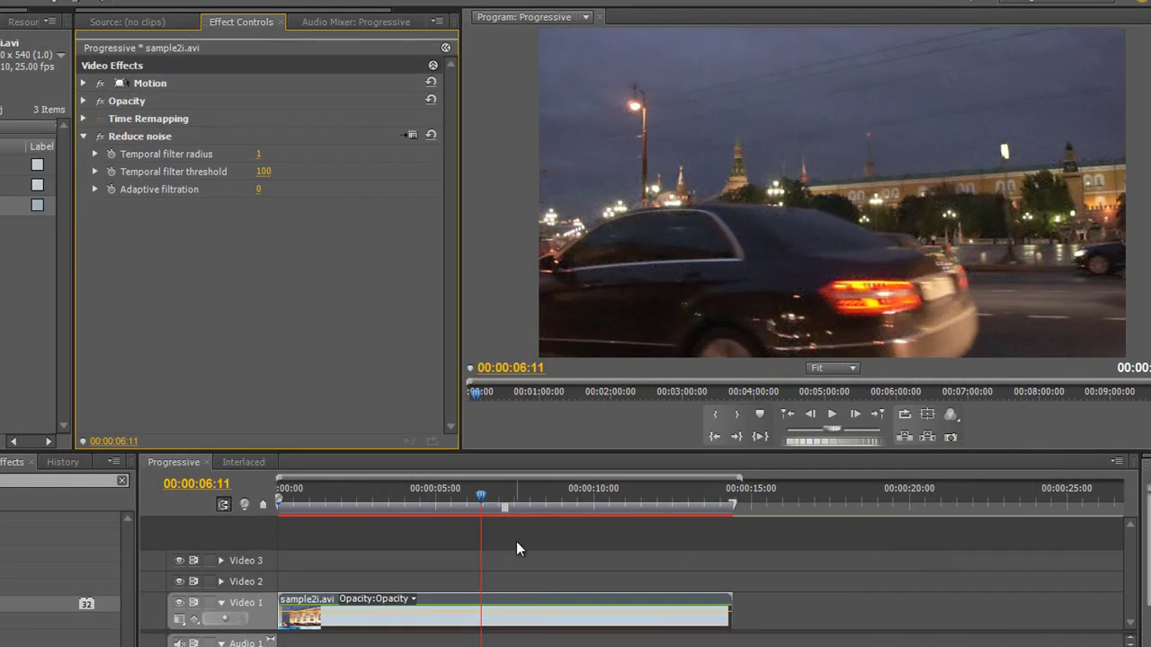
pyautogui.moveTo(484, 492); pyautogui.dragTo(270, 516)
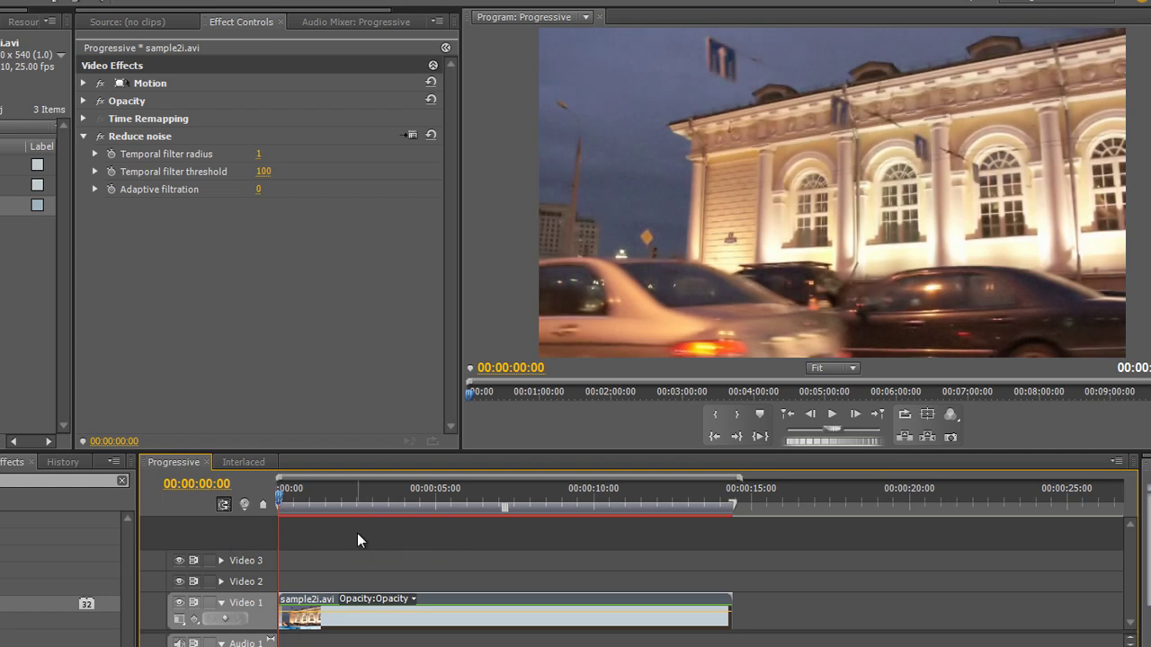
pyautogui.moveTo(285, 493); pyautogui.dragTo(290, 497)
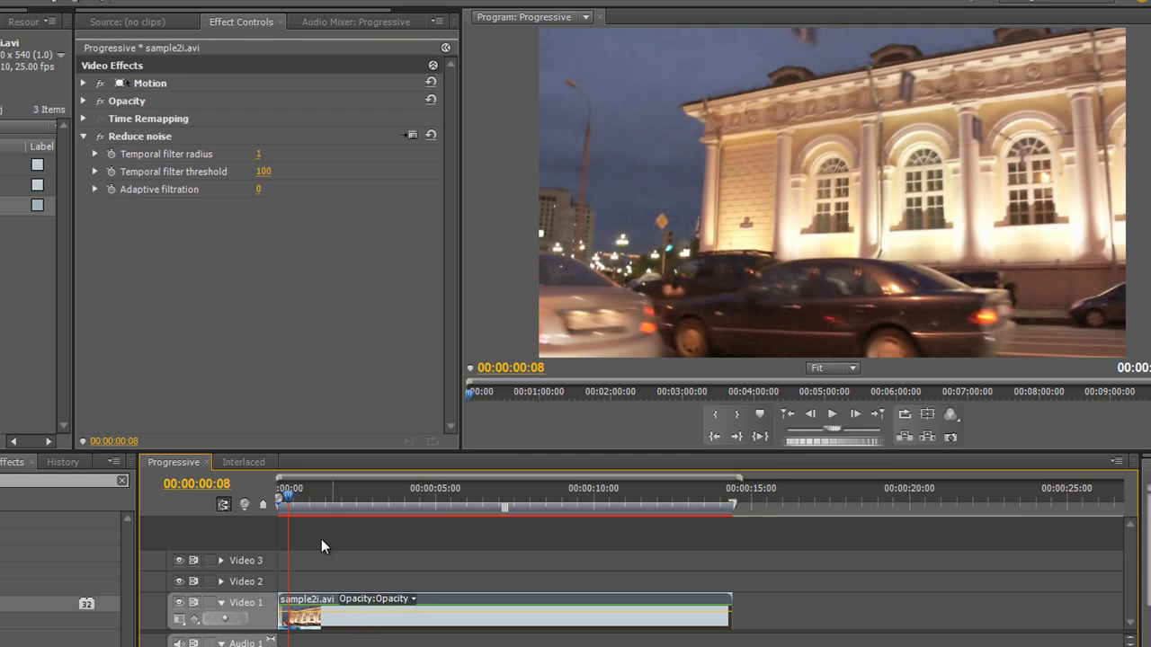
pyautogui.click(407, 136)
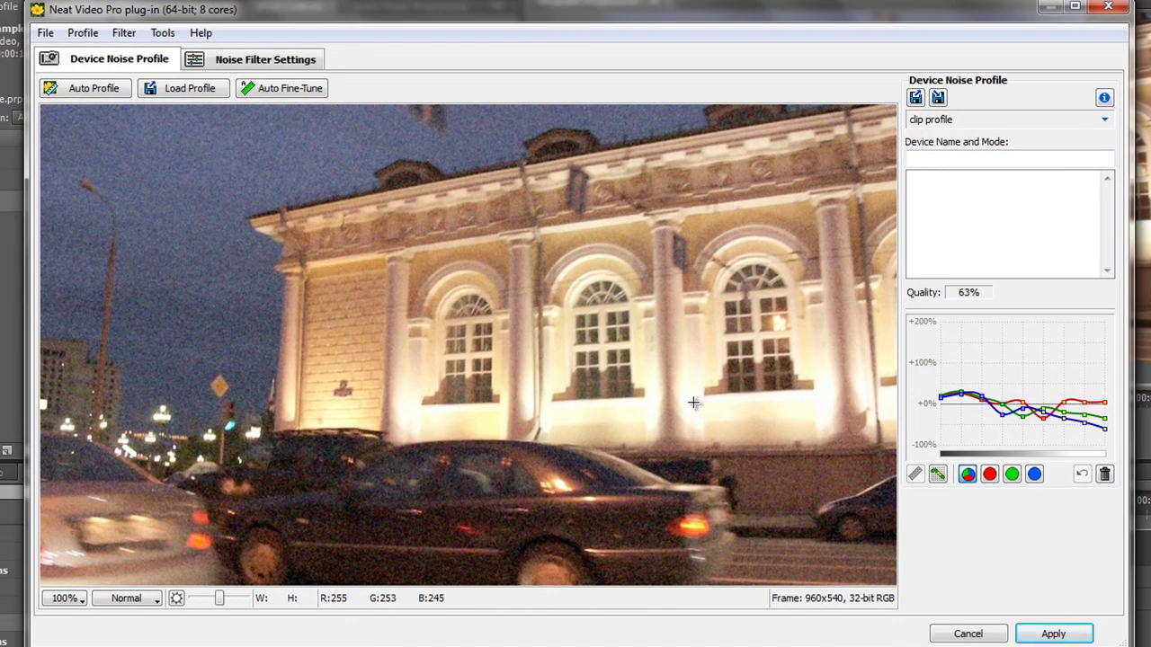
# - Select an unclipped patch of the bright wall below the windows, checking its channel curves, and fine-tune the noise profile from it
pyautogui.moveTo(693, 402); pyautogui.dragTo(733, 422)
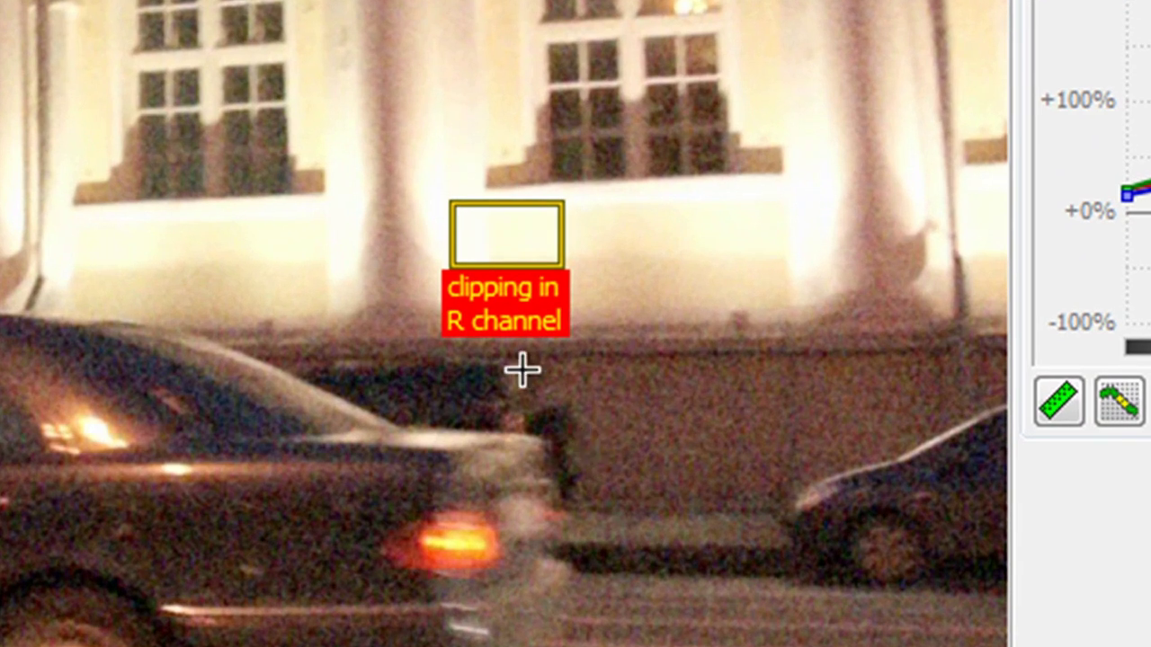
pyautogui.moveTo(510, 232); pyautogui.dragTo(635, 267)
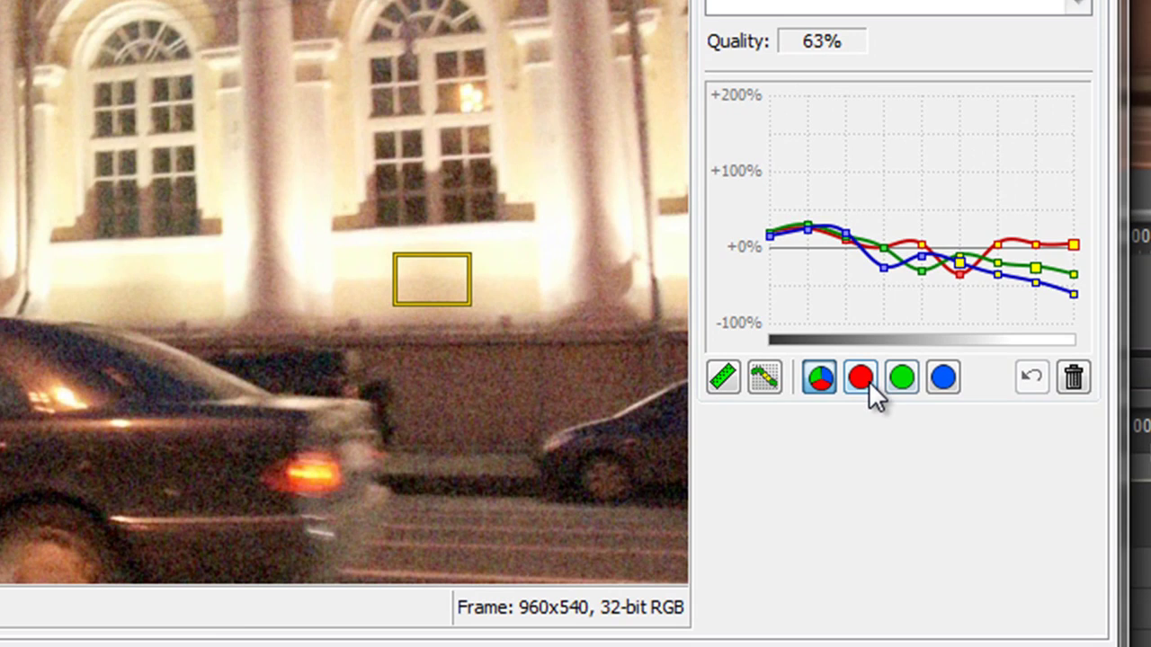
pyautogui.click(865, 378)
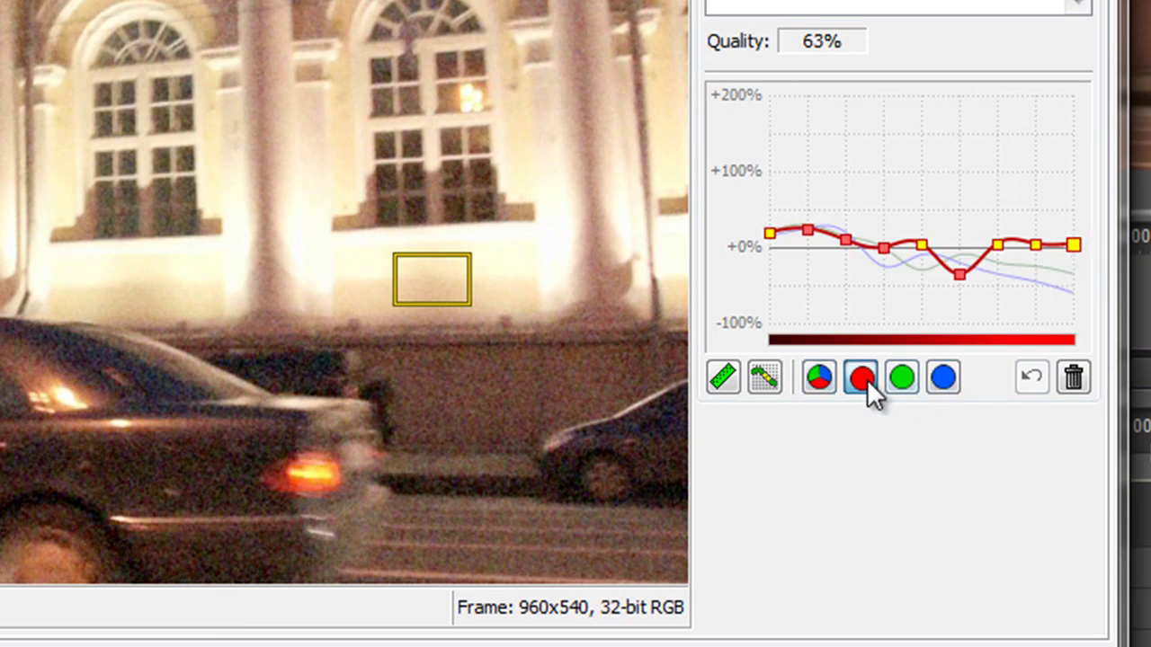
pyautogui.click(905, 377)
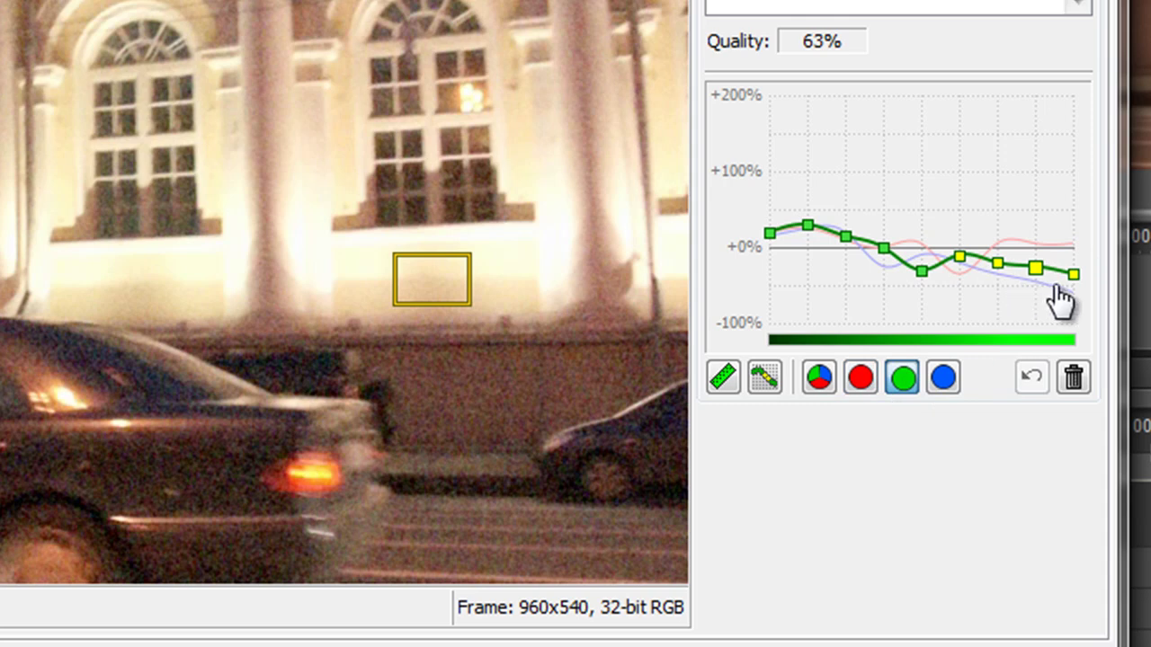
pyautogui.click(943, 381)
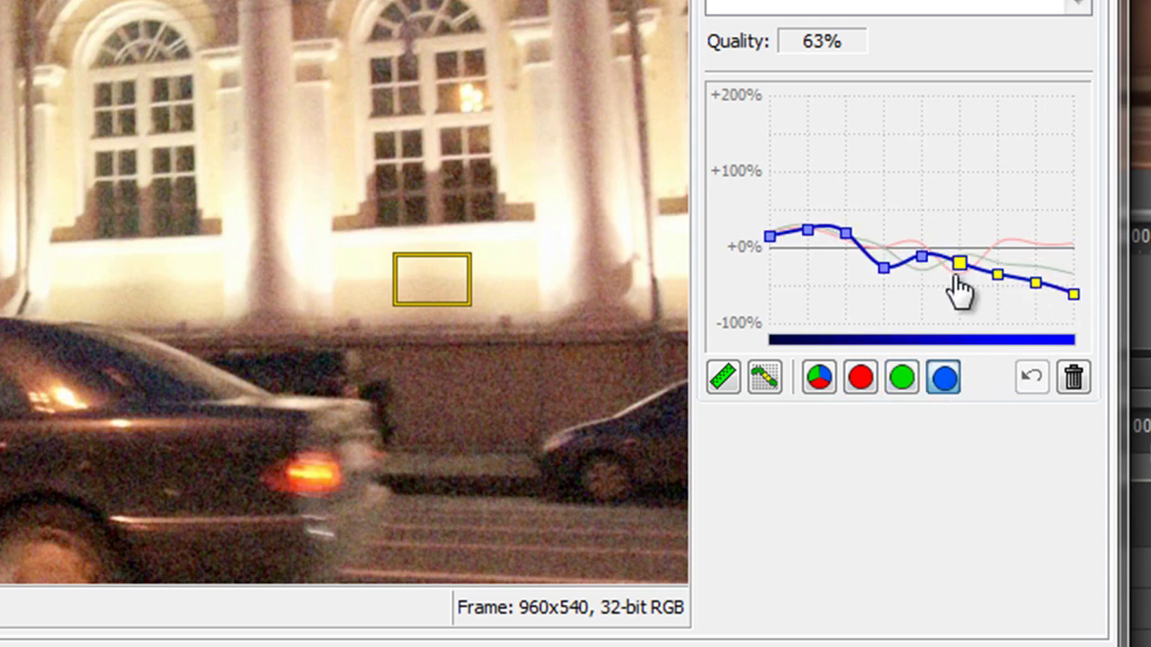
pyautogui.click(820, 381)
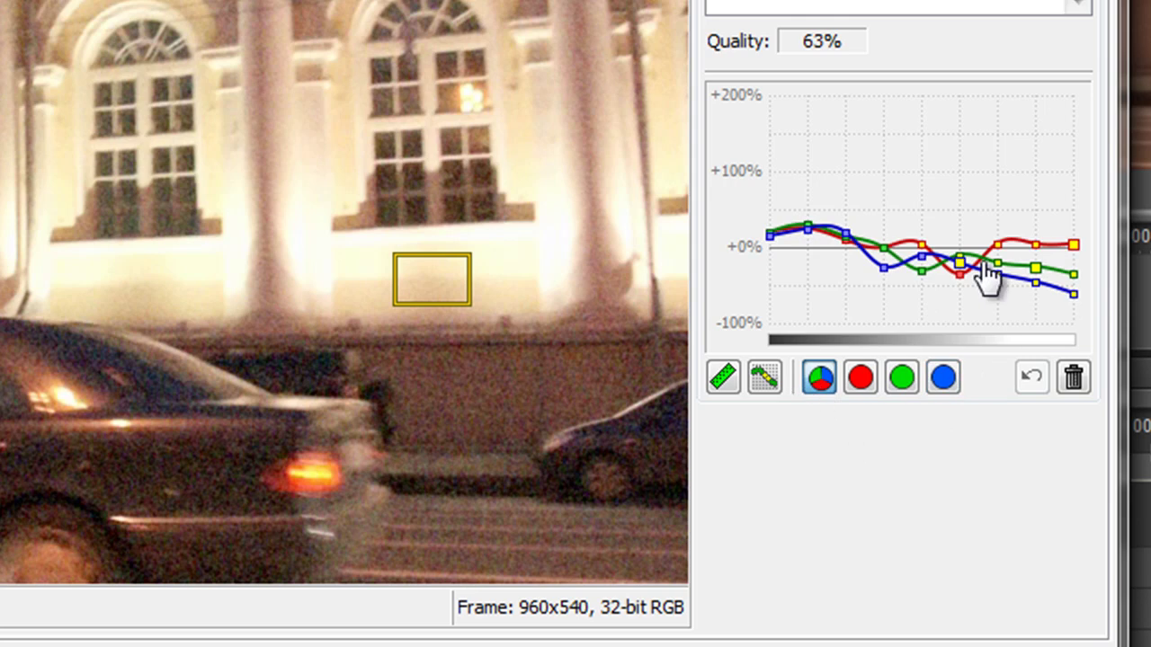
pyautogui.click(722, 381)
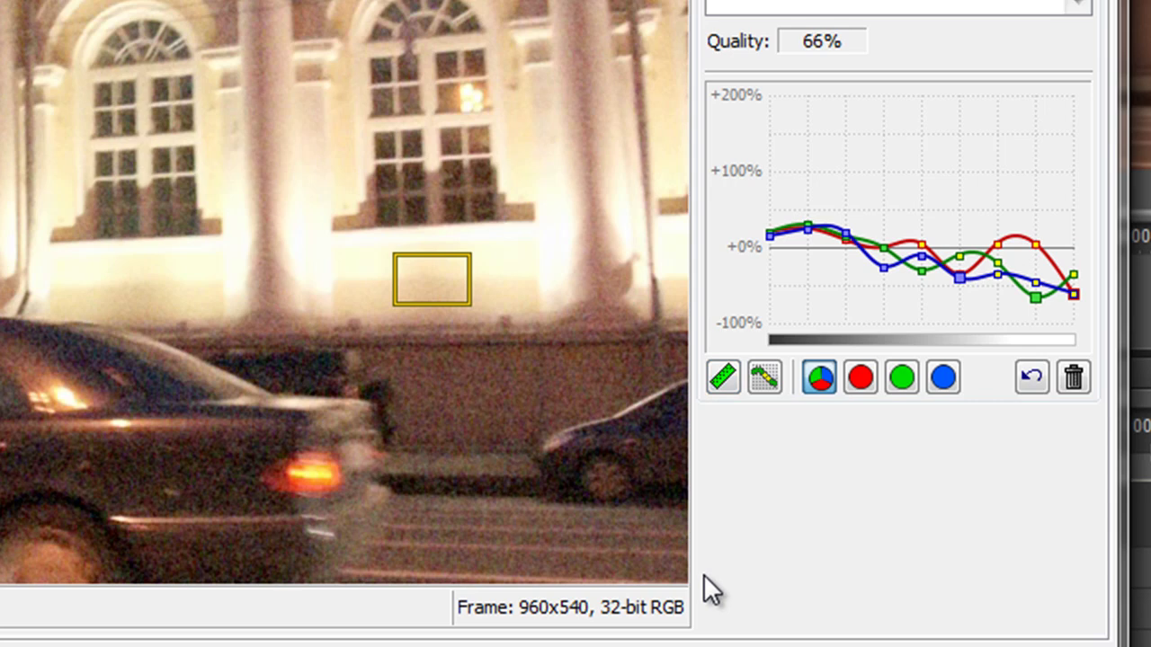
# - With the red curve shown, try stretching the selection past the wall's lower edge, shrink it back, and move it onto the overexposed wall
pyautogui.click(863, 389)
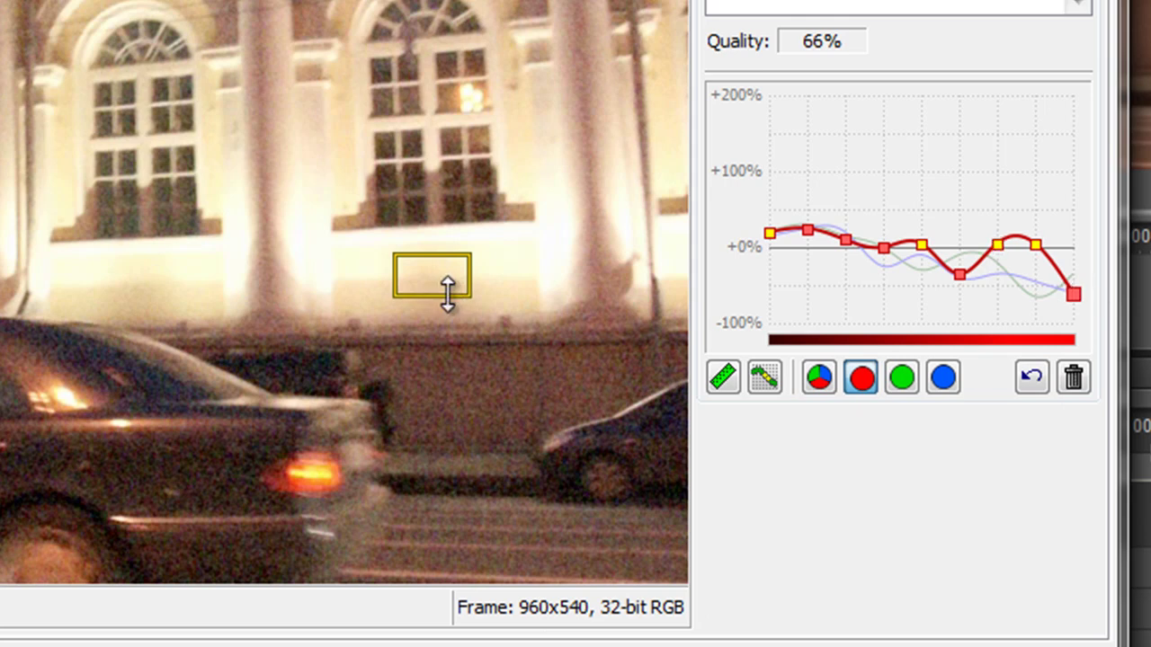
pyautogui.moveTo(453, 307); pyautogui.dragTo(455, 351)
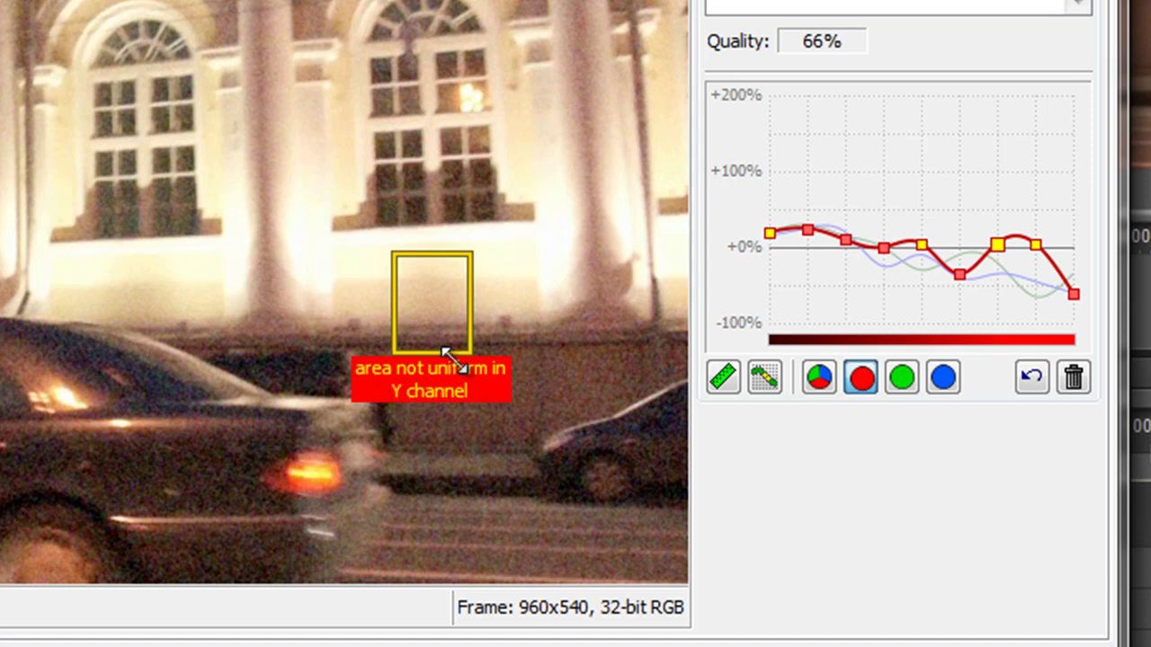
pyautogui.moveTo(449, 350); pyautogui.dragTo(447, 306)
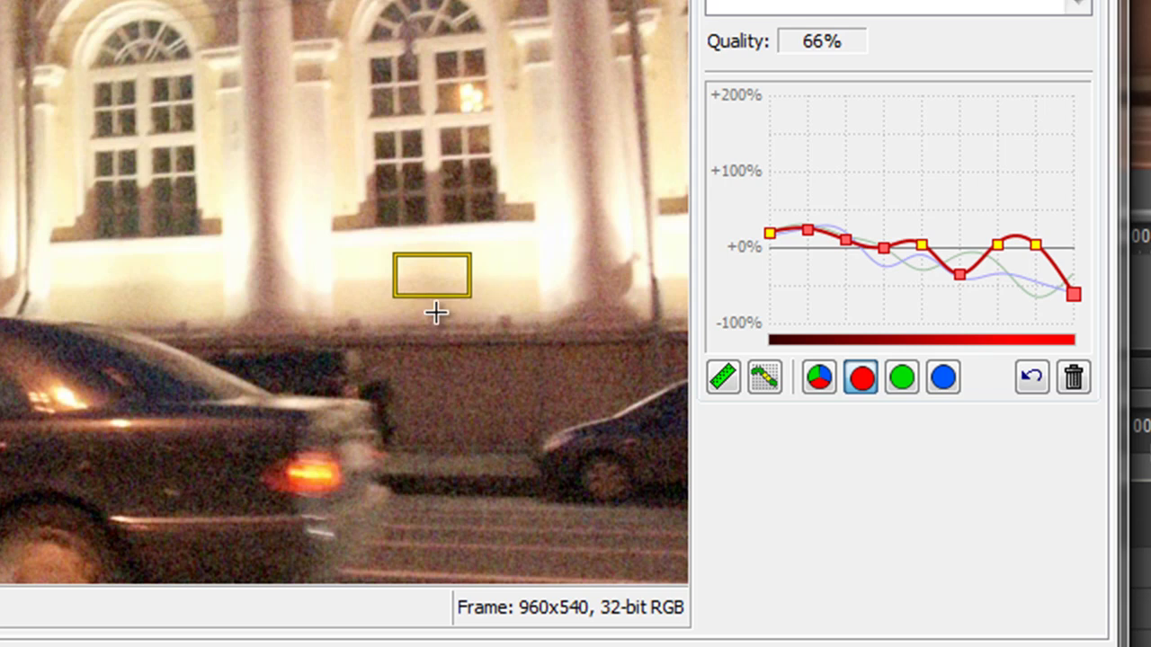
pyautogui.moveTo(434, 275); pyautogui.dragTo(335, 265)
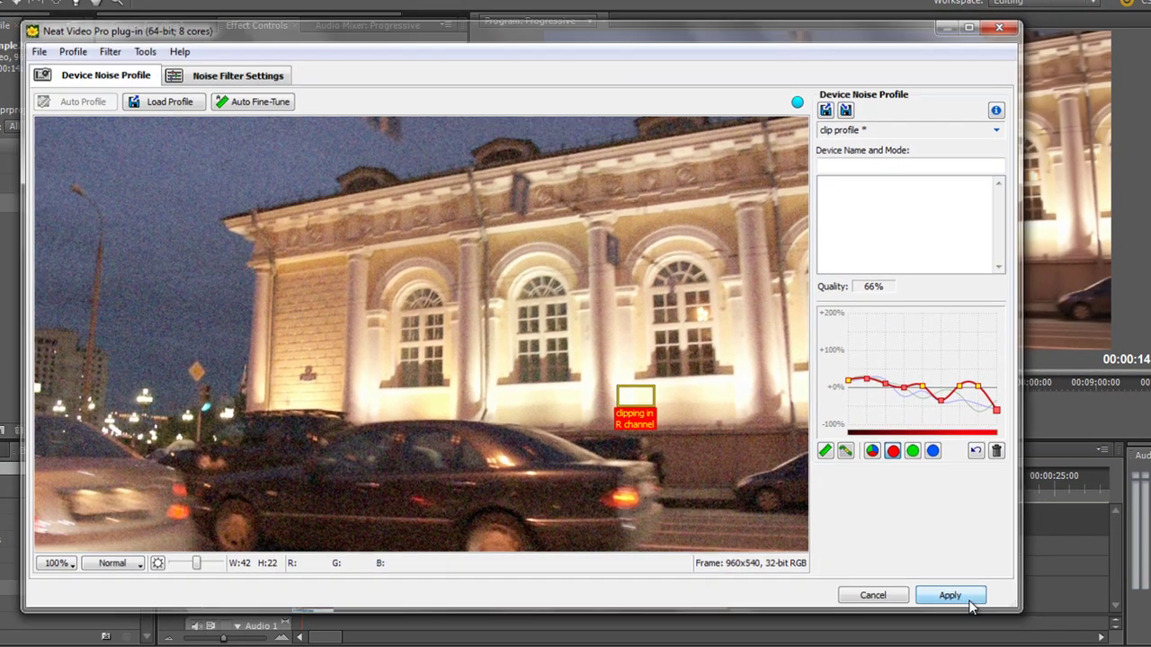
# - Apply the fine-tuned profile and reopen the Reduce noise effect's setup on the frame at 00:00:12:13
pyautogui.click(963, 628)
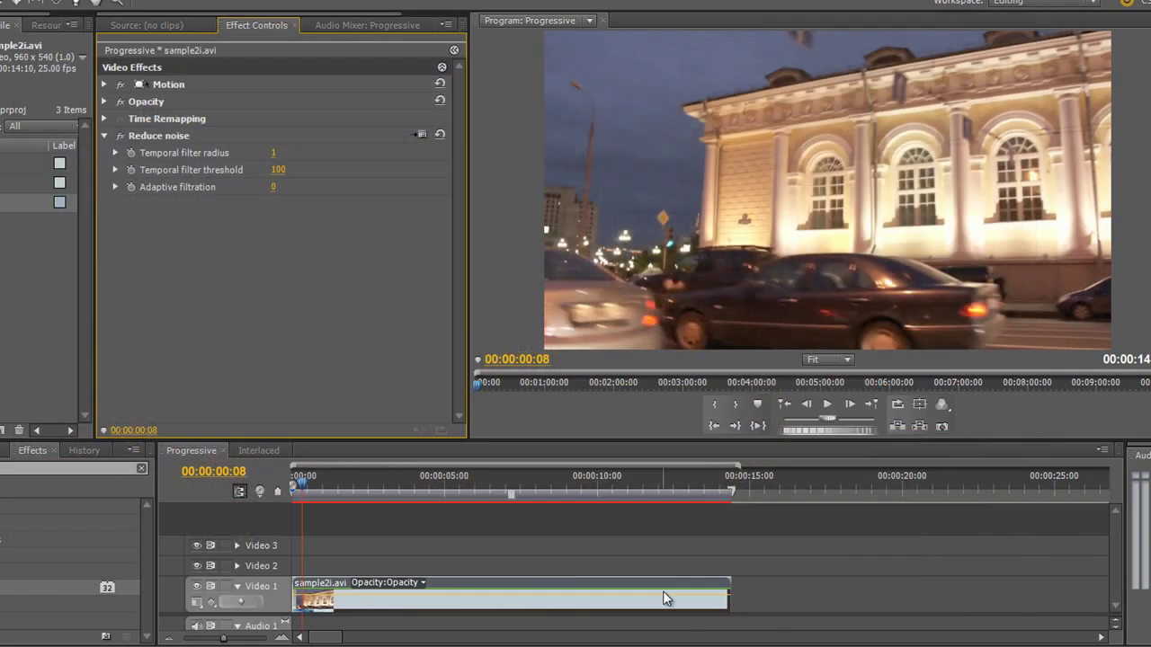
pyautogui.moveTo(304, 483); pyautogui.dragTo(675, 557)
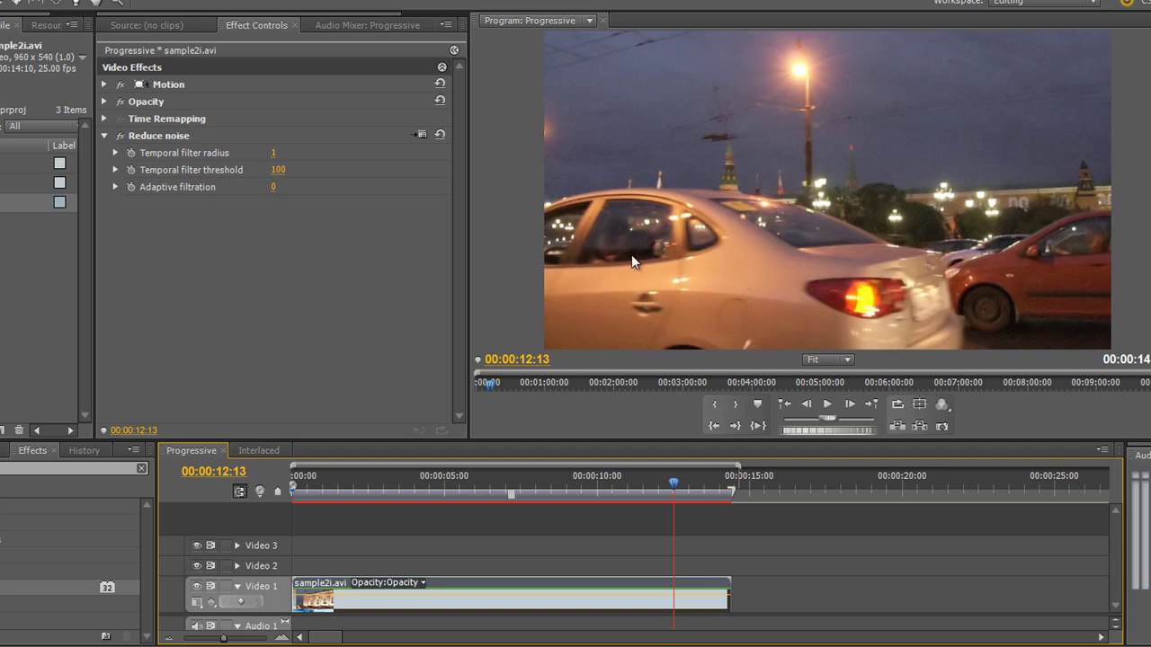
pyautogui.click(419, 137)
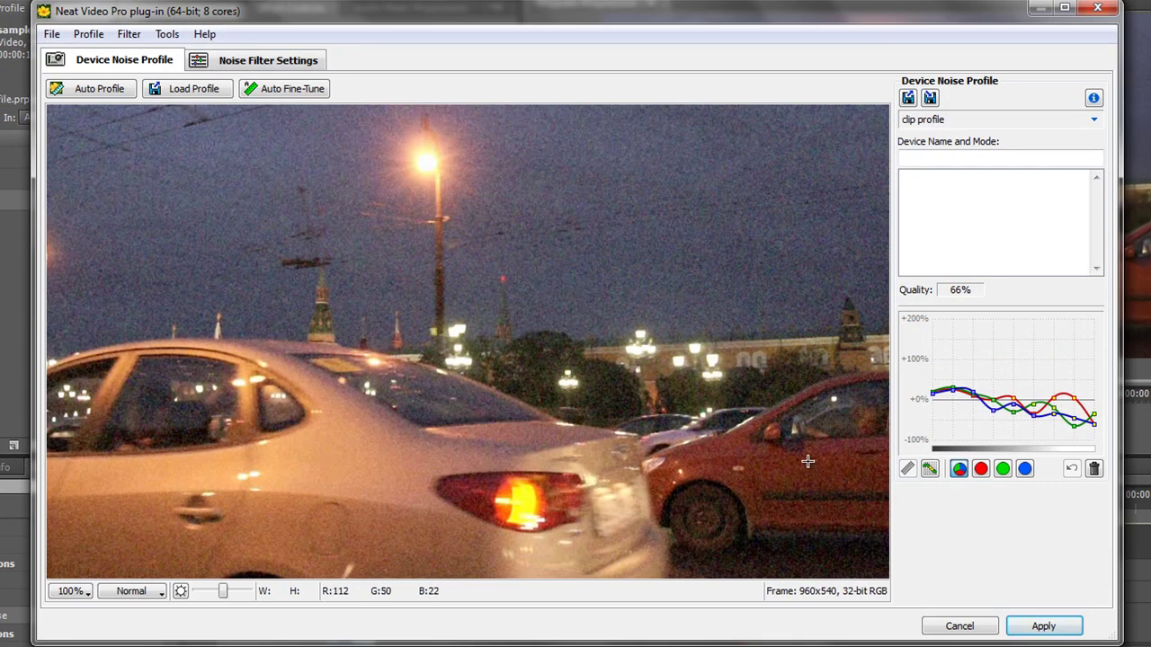
# - Select an area of about 62 × 32 pixels on the red car's door and examine its red, green and blue curve points
pyautogui.moveTo(805, 466); pyautogui.dragTo(861, 489)
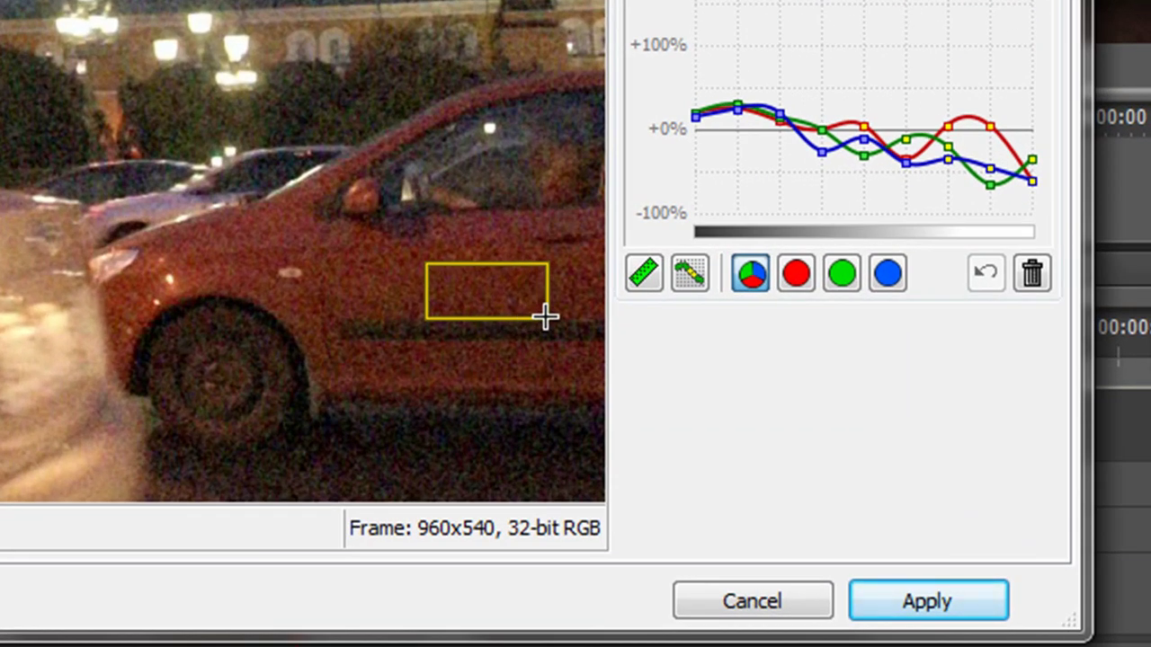
pyautogui.moveTo(504, 267); pyautogui.dragTo(500, 259)
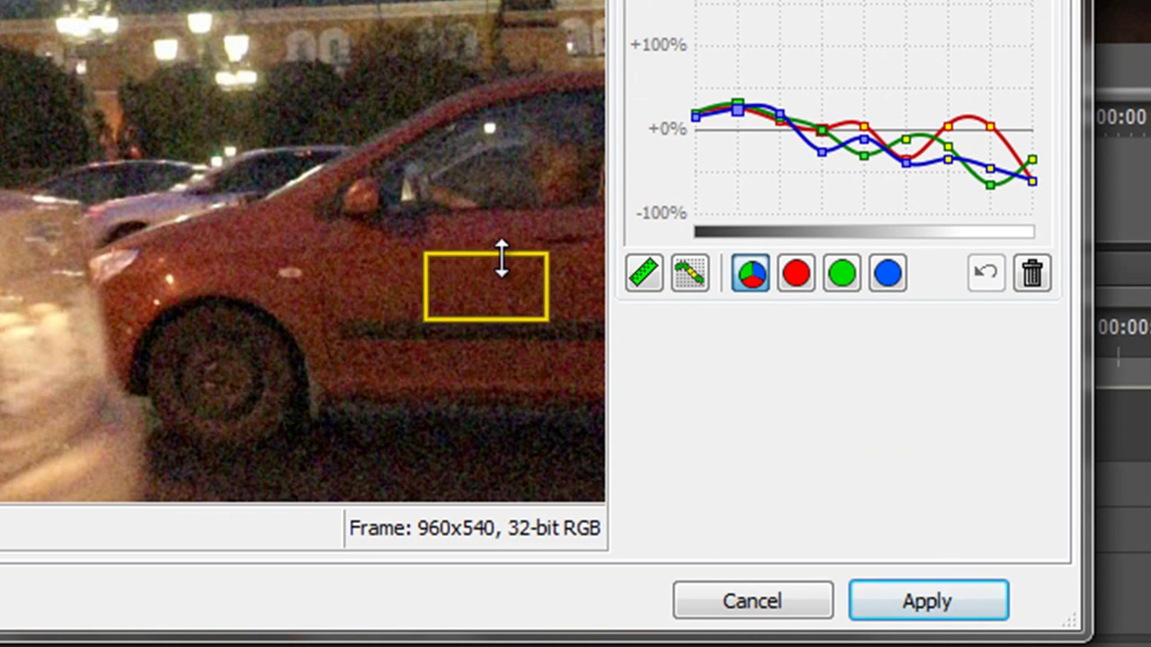
pyautogui.click(799, 275)
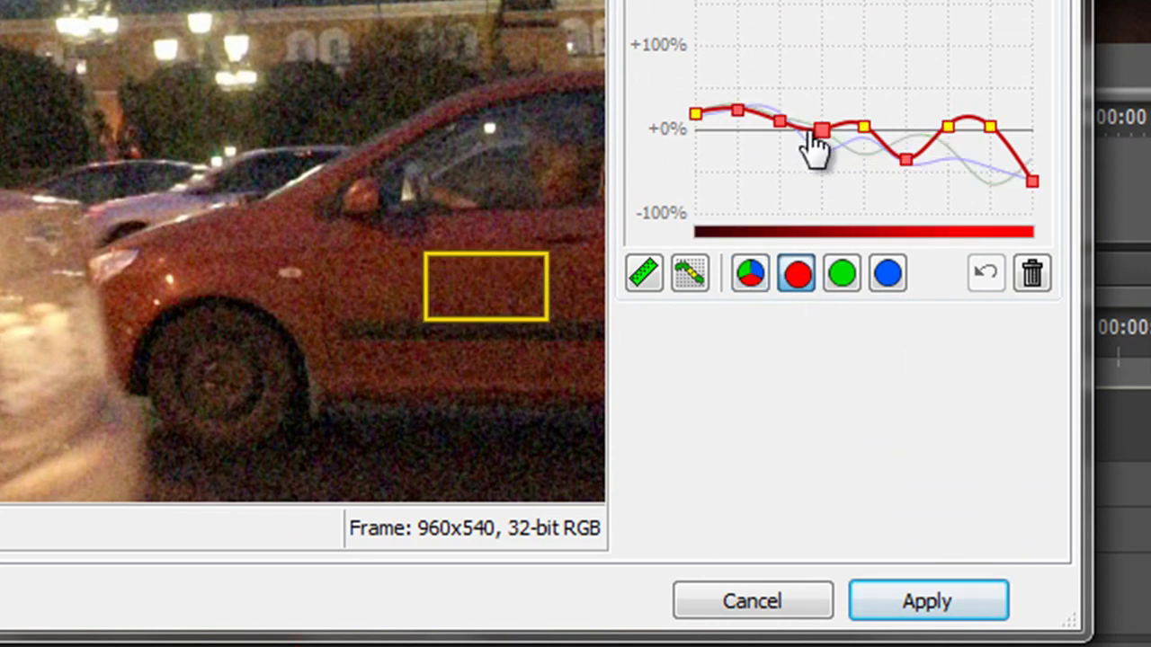
pyautogui.click(850, 276)
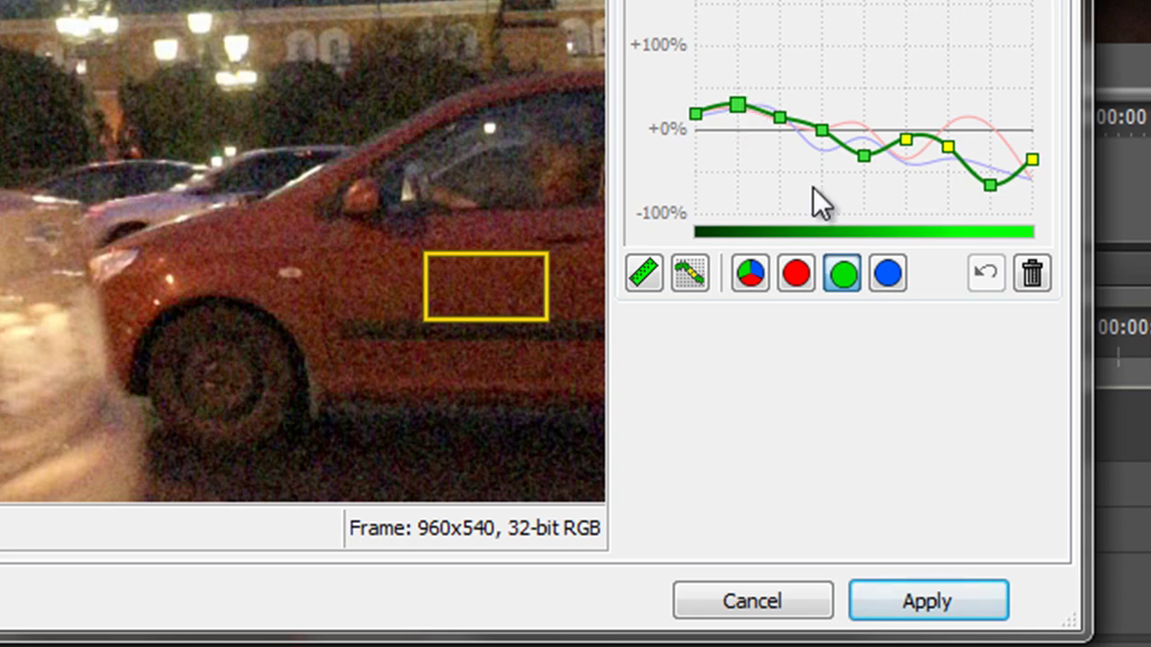
pyautogui.click(887, 273)
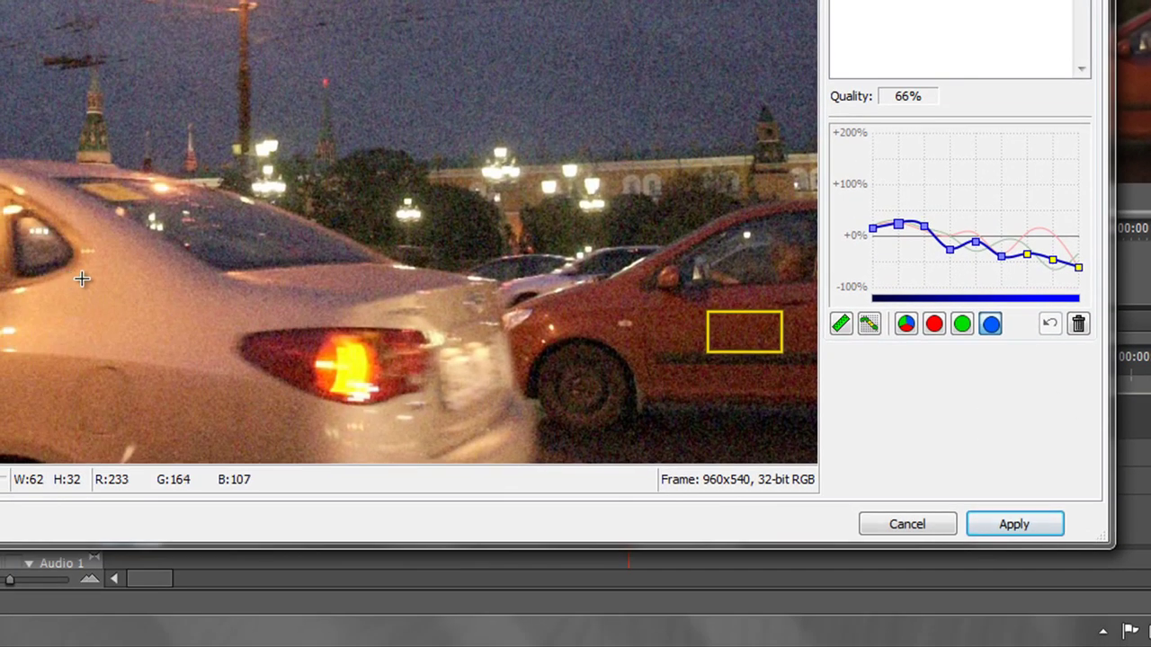
# - Select a uniform area of about 105 × 62 pixels on the light-coloured car's rear fender, beside the tail light
pyautogui.moveTo(78, 276); pyautogui.dragTo(200, 348)
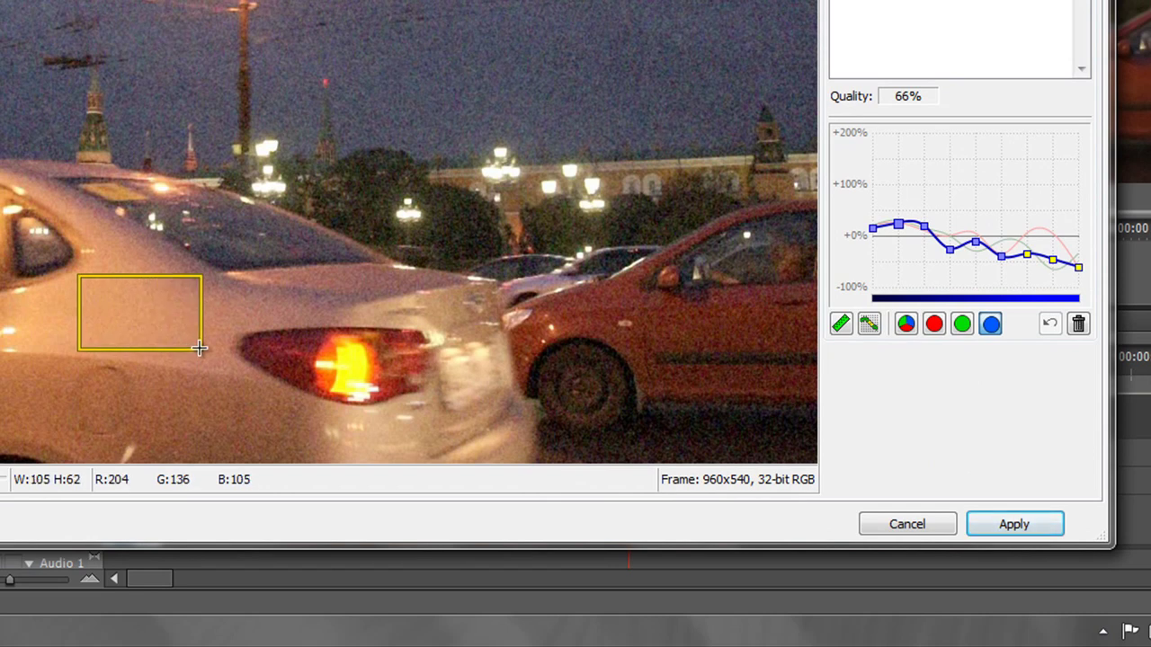
pyautogui.moveTo(134, 319)
pyautogui.mouseDown()
pyautogui.moveTo(126, 345)
pyautogui.moveTo(139, 316)
pyautogui.mouseUp()
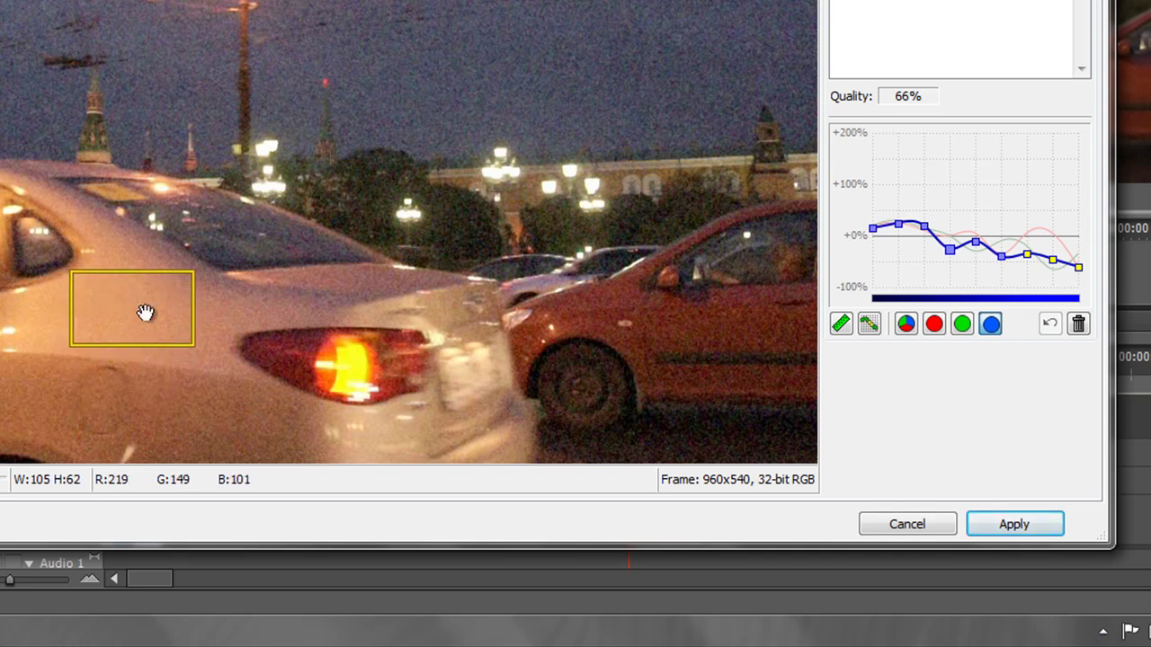
pyautogui.moveTo(102, 298); pyautogui.dragTo(109, 303)
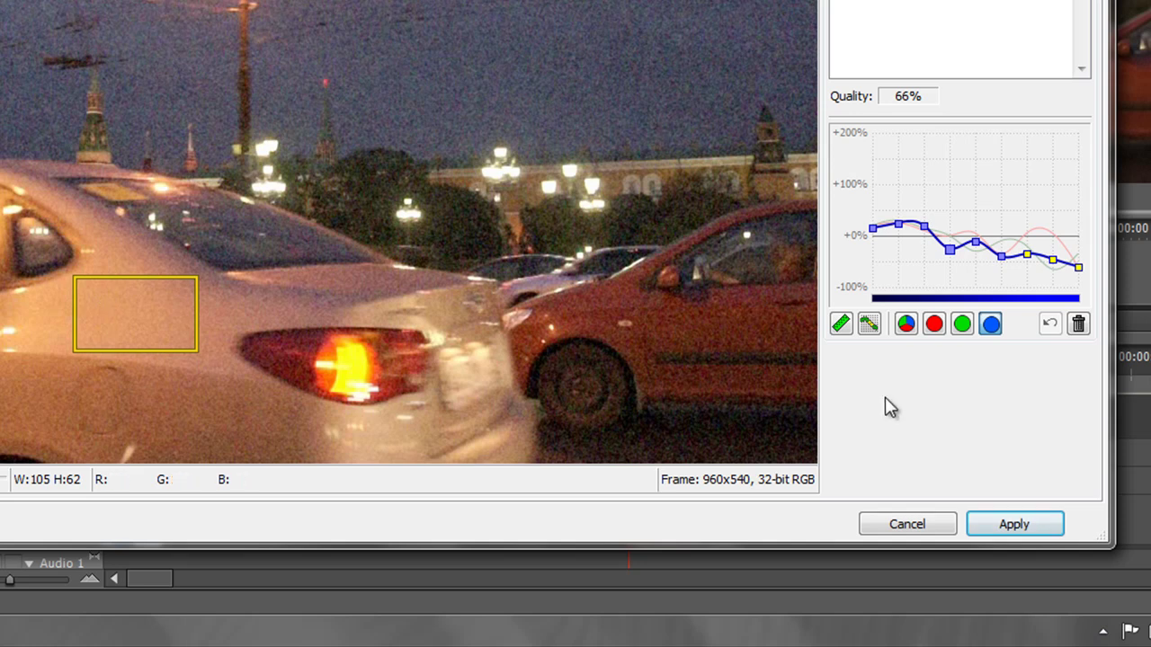
# - Check the red, green and blue curves for the fender area and fine-tune the noise profile from it
pyautogui.click(935, 328)
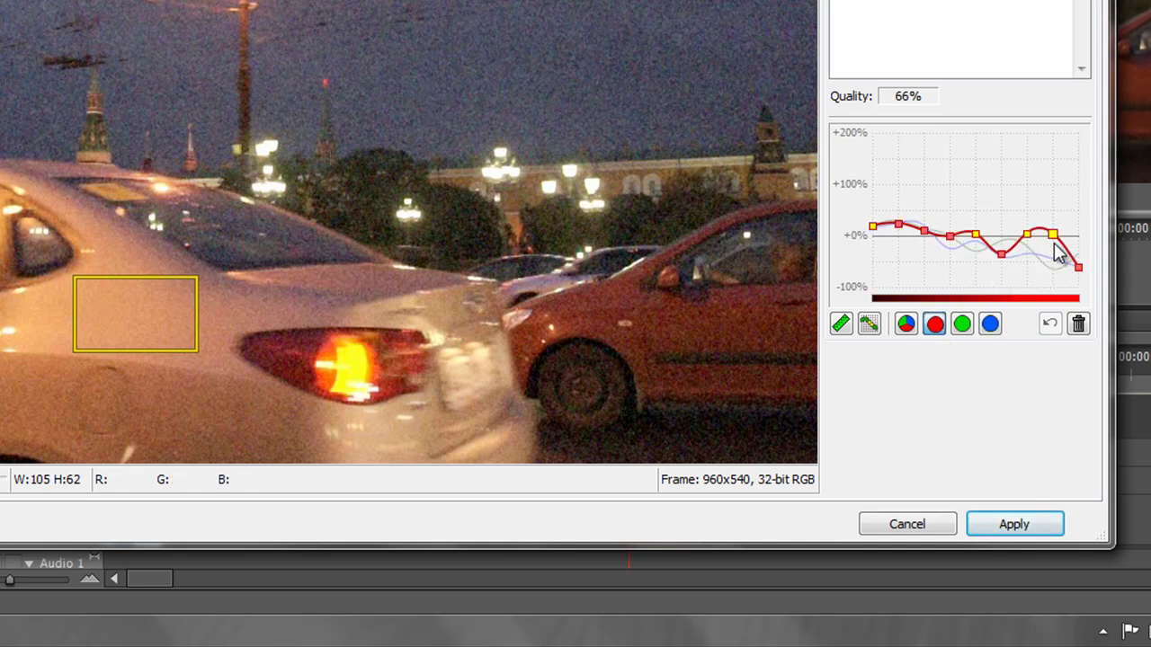
pyautogui.click(961, 325)
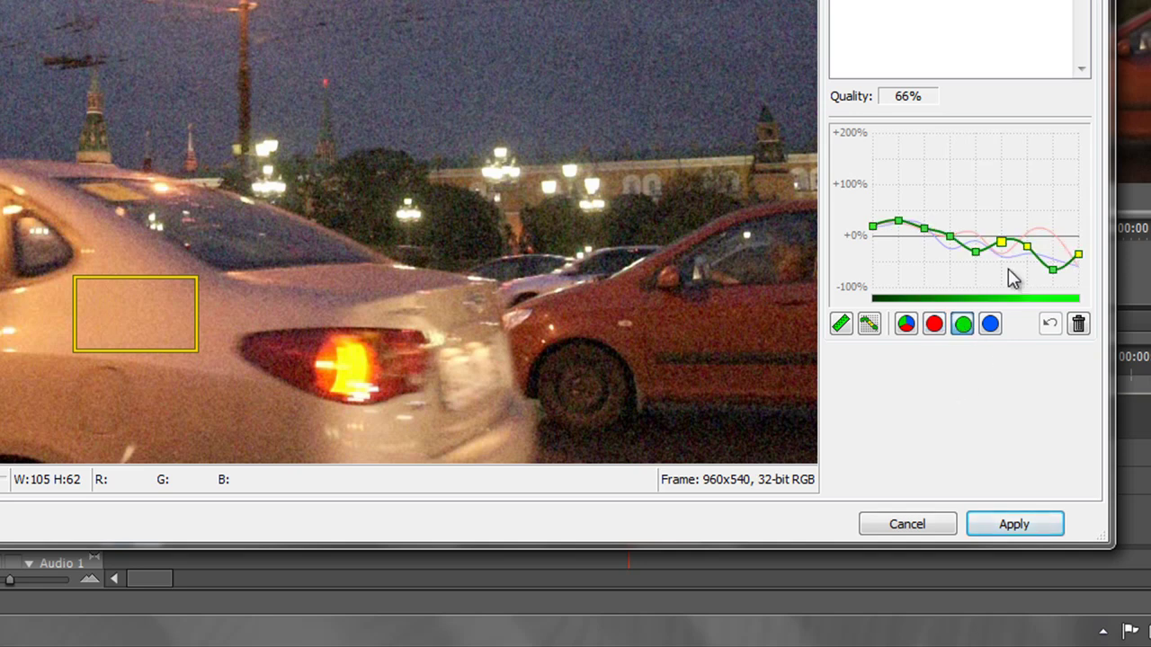
pyautogui.click(990, 325)
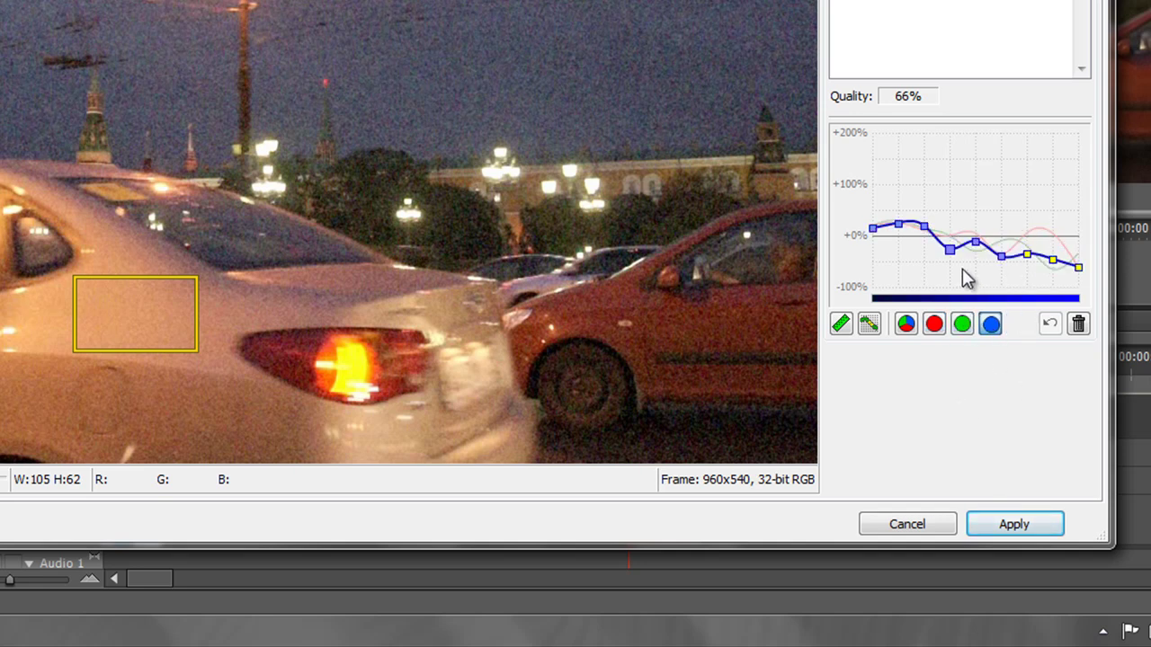
pyautogui.click(902, 326)
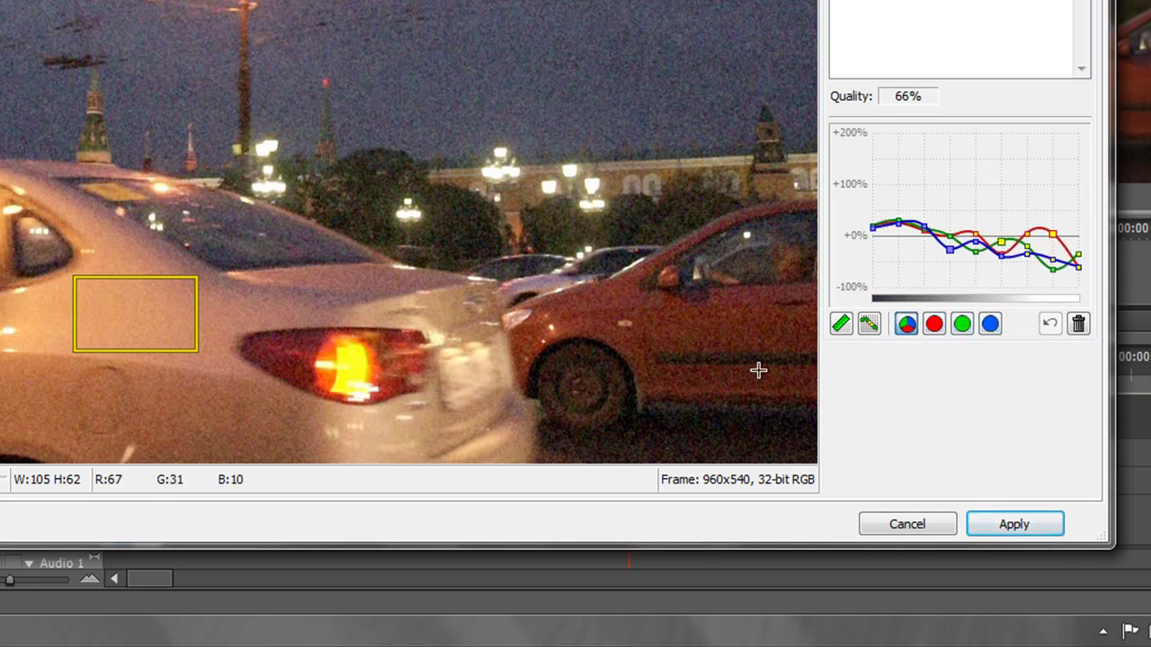
pyautogui.click(844, 326)
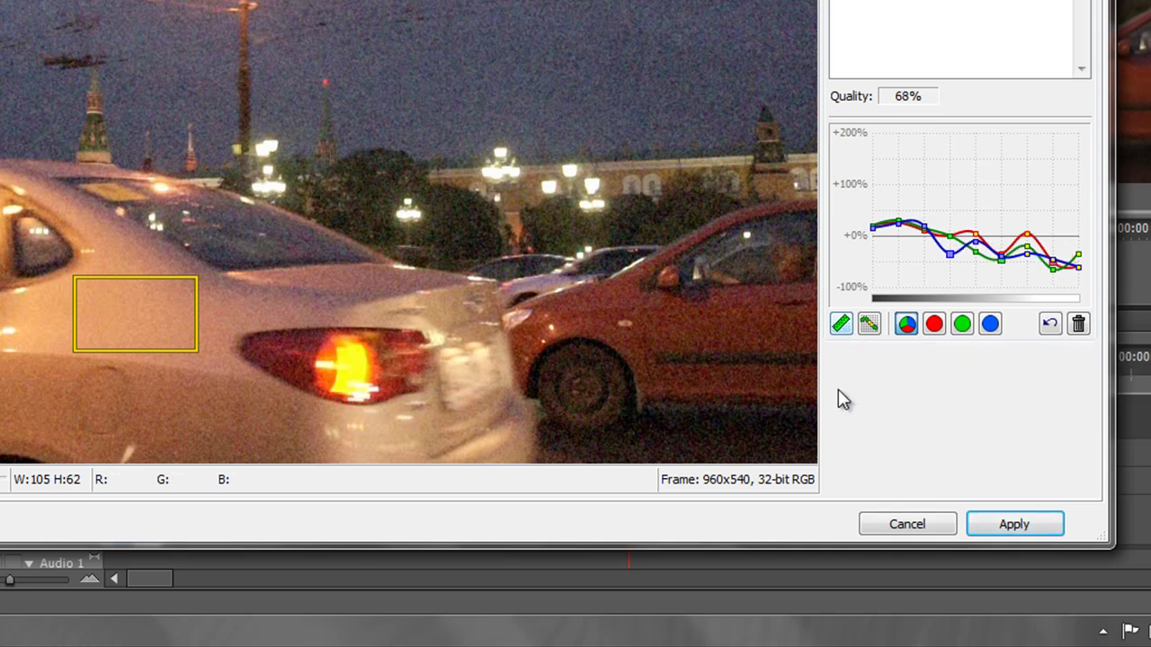
# - Examine the fine-tuned red, green and blue curves one channel at a time
pyautogui.click(935, 329)
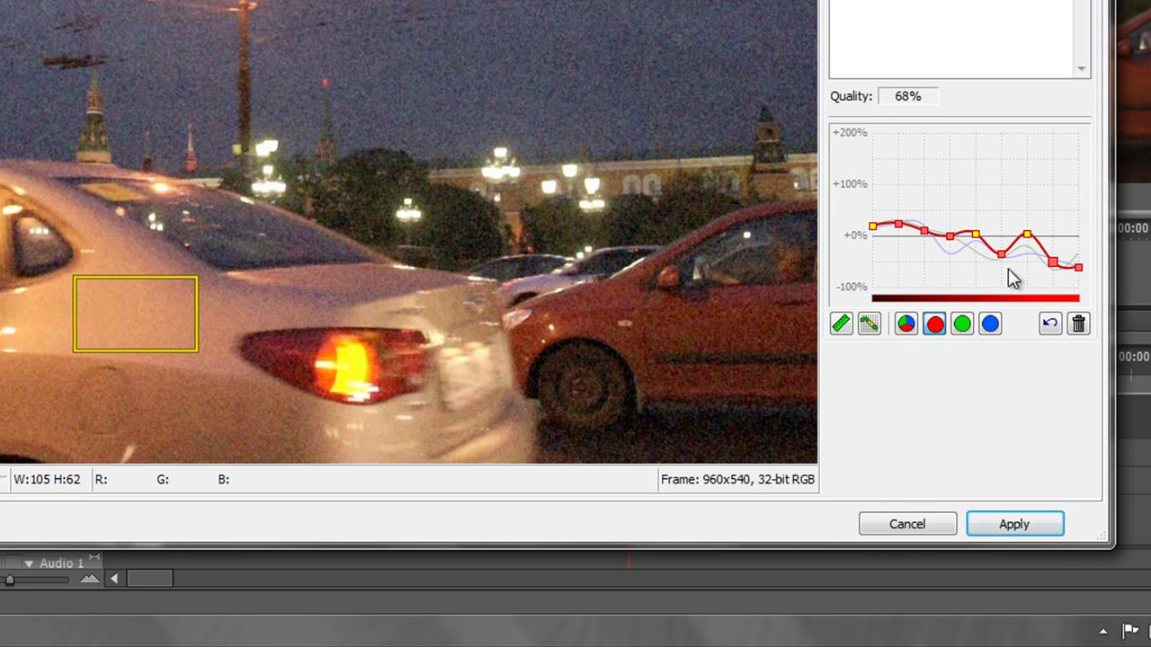
pyautogui.click(962, 330)
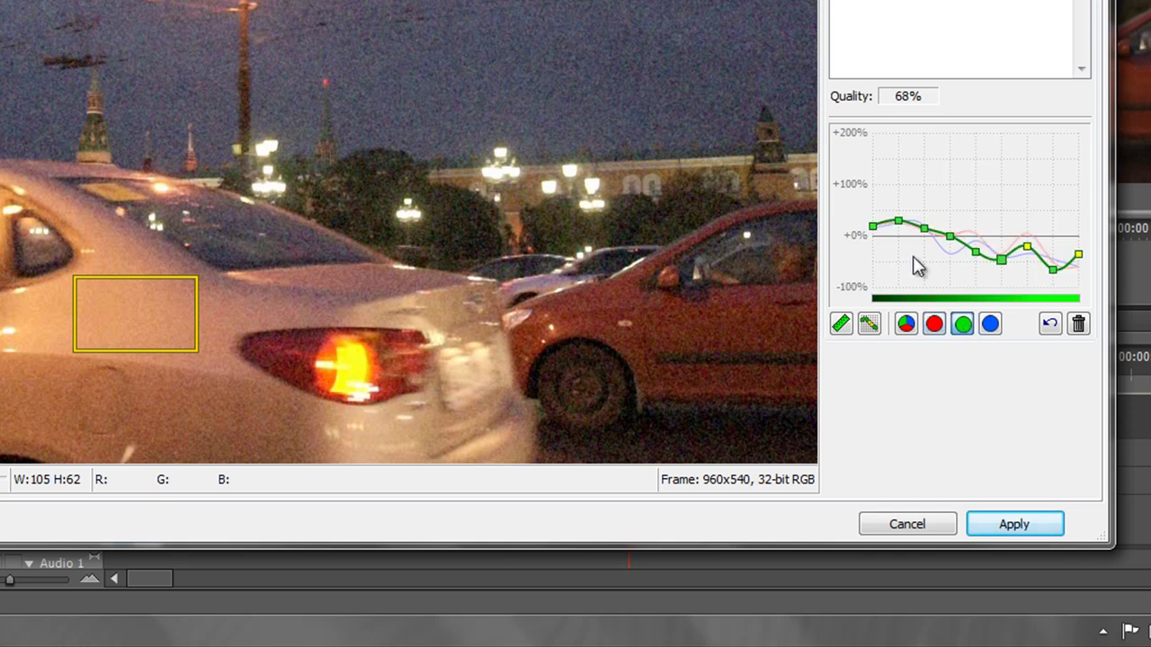
pyautogui.click(990, 323)
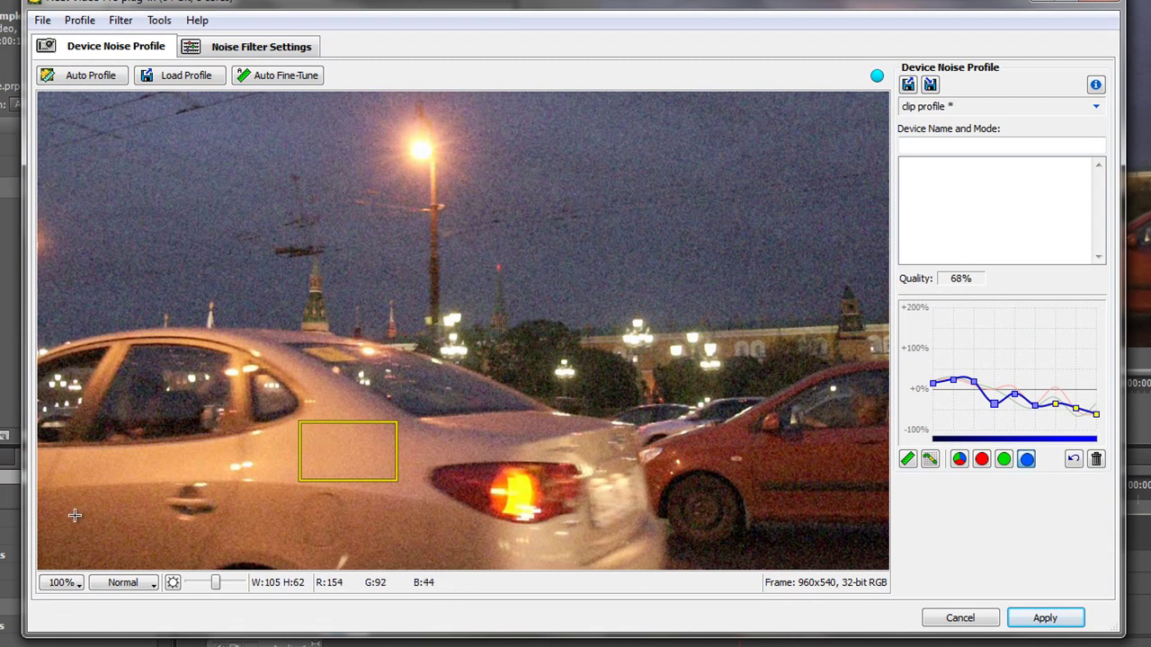
# - Fine-tune the noise profile from an area of about 92 × 51 pixels low on the light-coloured car's door, checking the green and red curves
pyautogui.moveTo(75, 515); pyautogui.dragTo(158, 562)
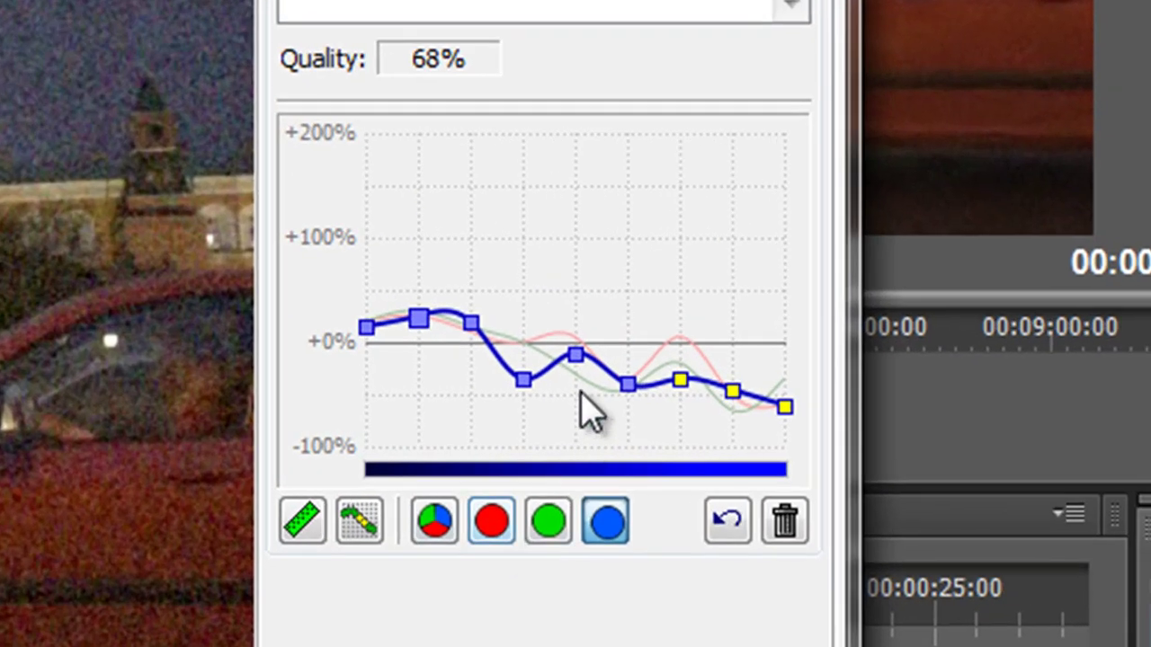
pyautogui.click(551, 523)
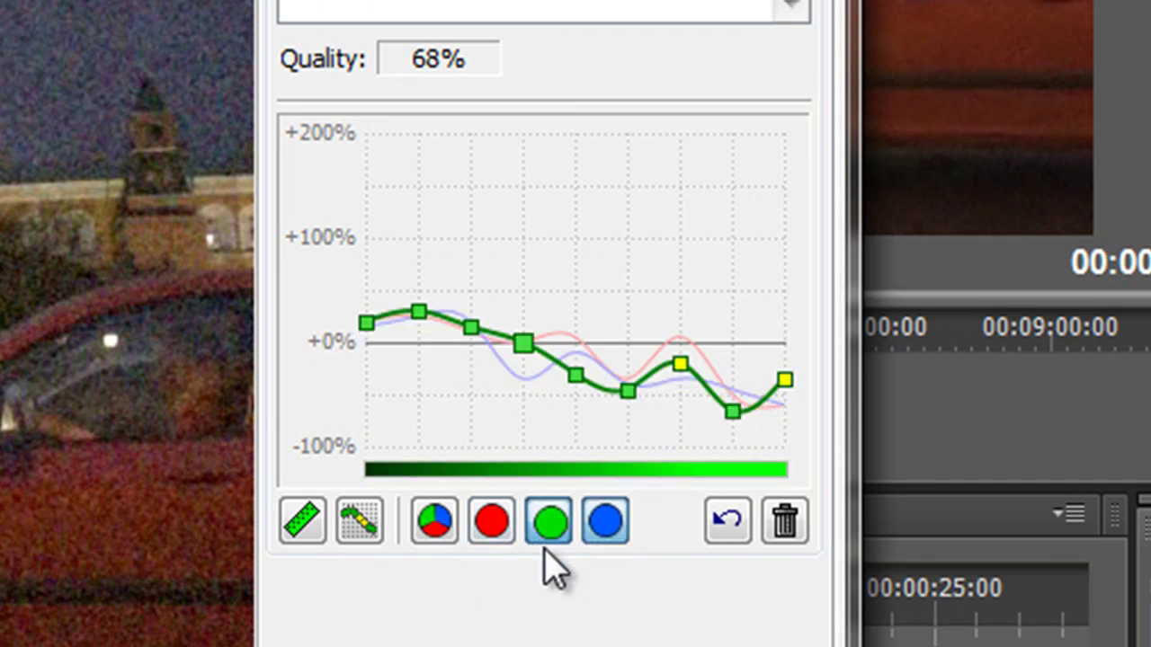
pyautogui.click(497, 524)
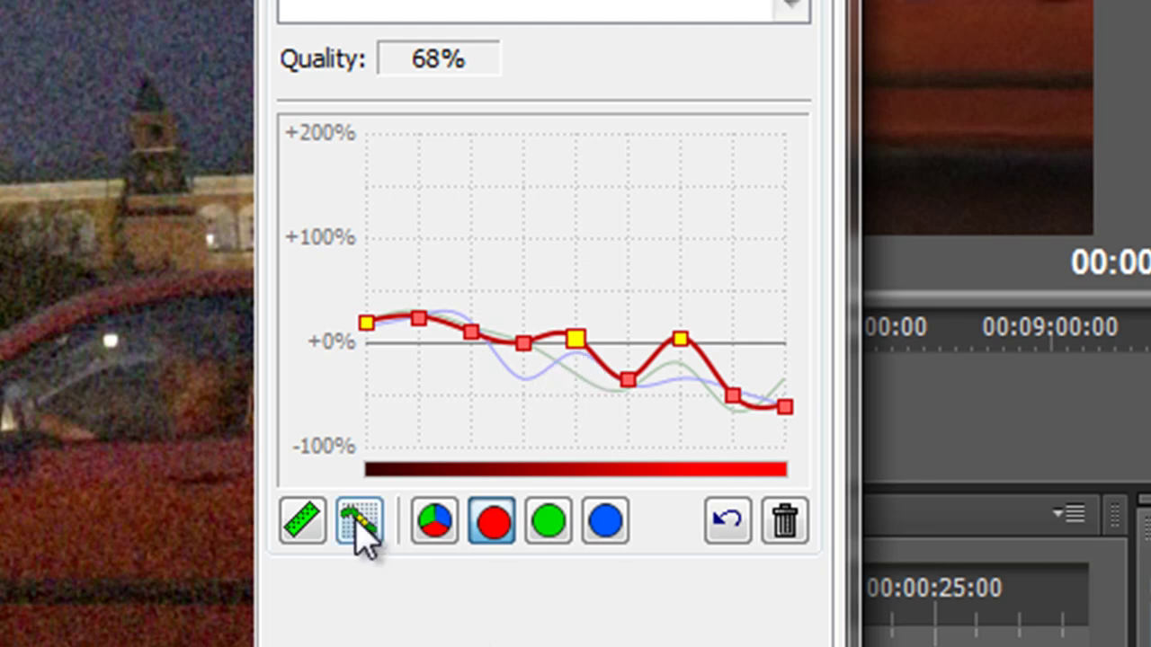
pyautogui.click(302, 529)
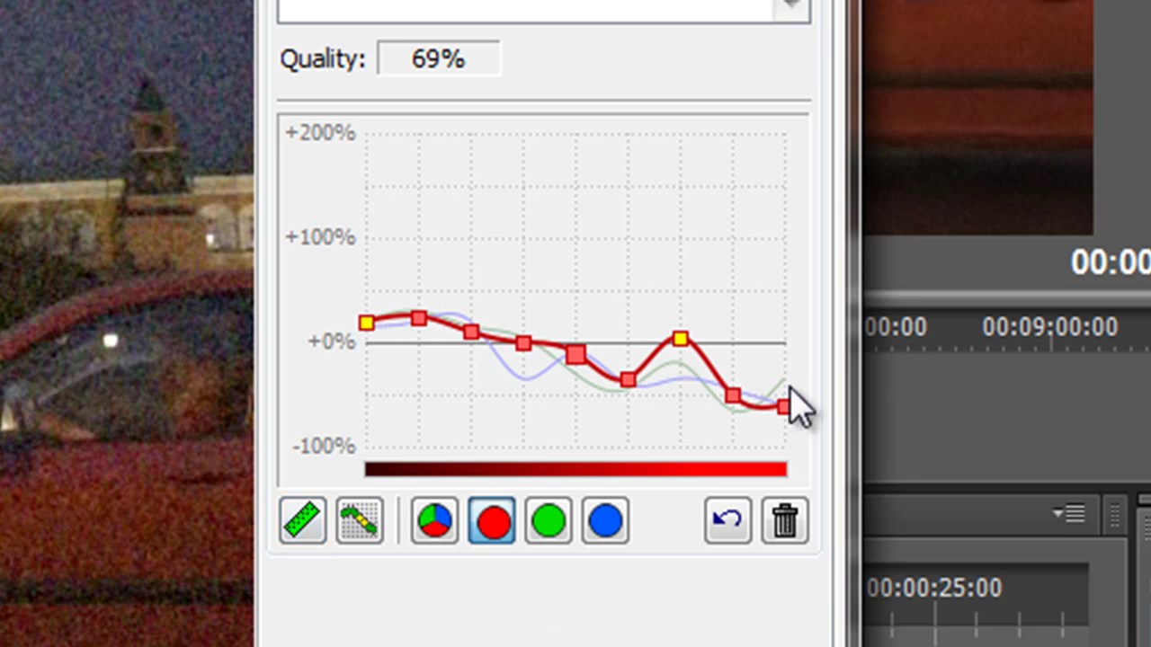
pyautogui.click(441, 528)
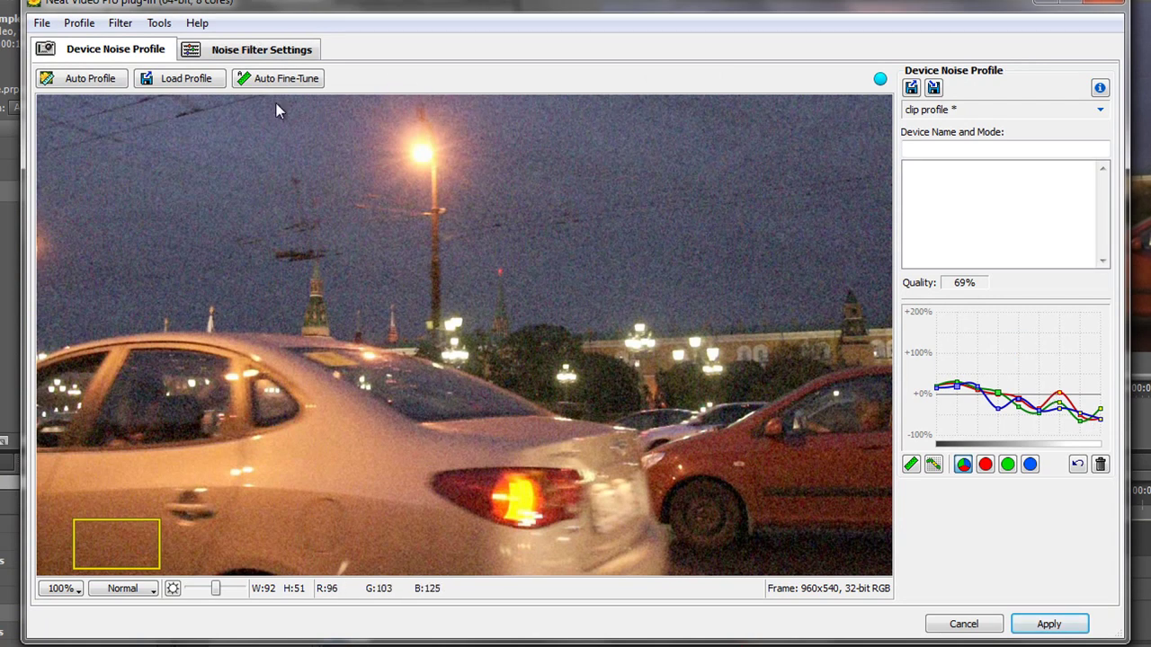
# - Preview the noise filter on the whole frame and on an area of about 397 × 167 pixels moved across the sky, trees and car
pyautogui.click(230, 56)
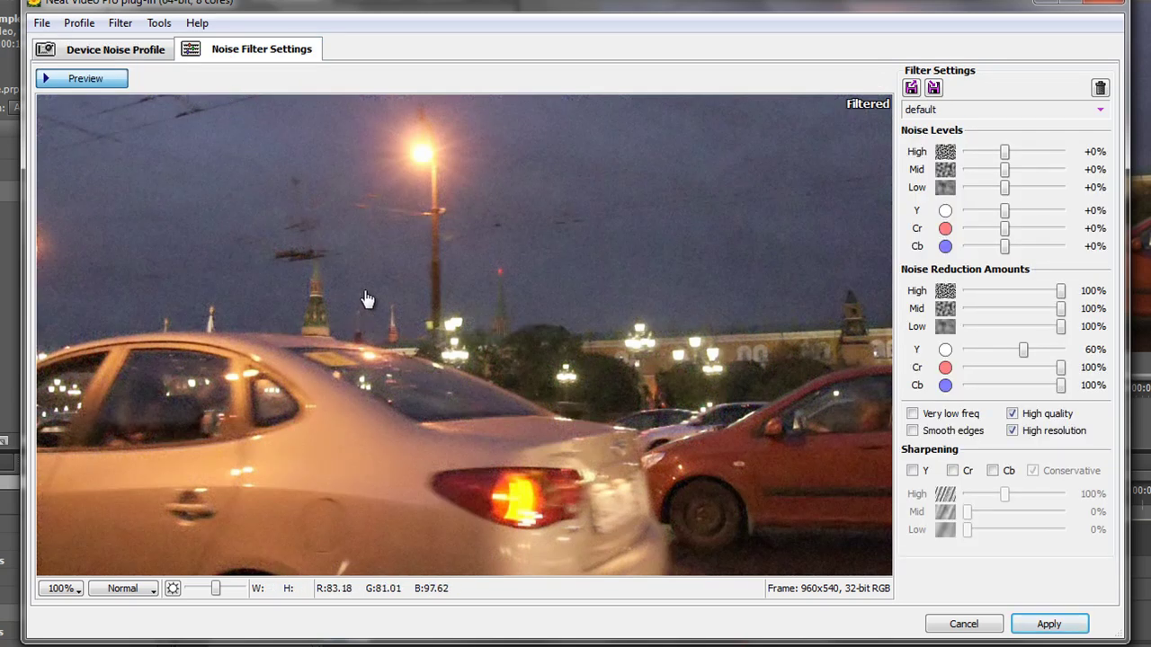
pyautogui.moveTo(220, 159); pyautogui.dragTo(577, 309)
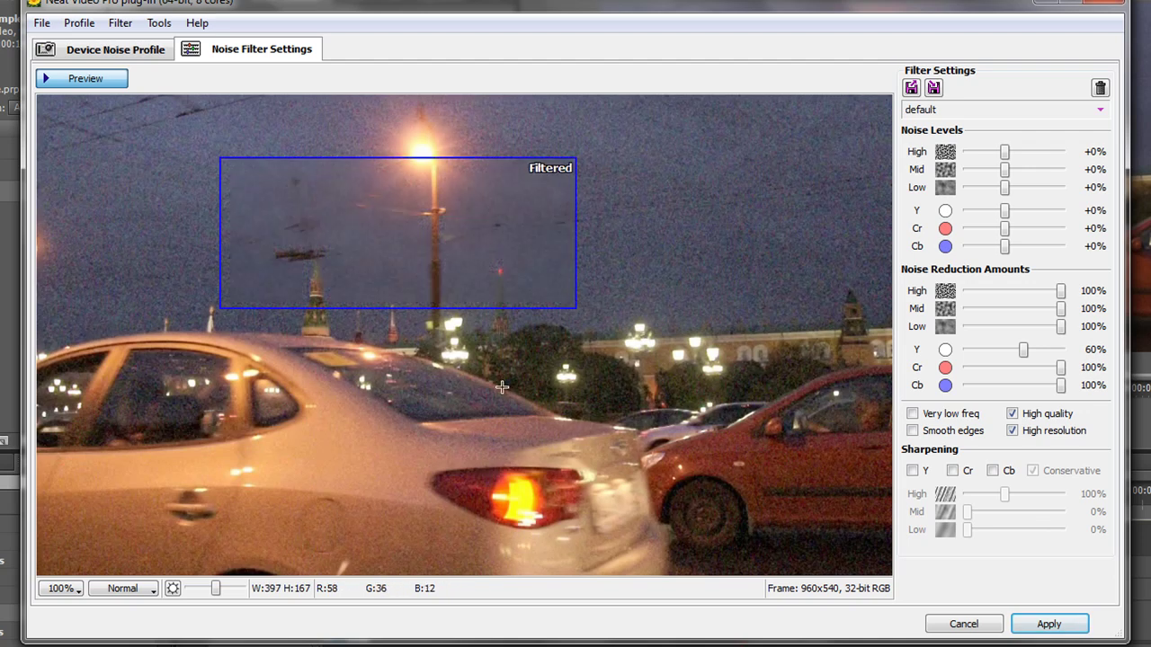
pyautogui.moveTo(362, 219); pyautogui.dragTo(535, 392)
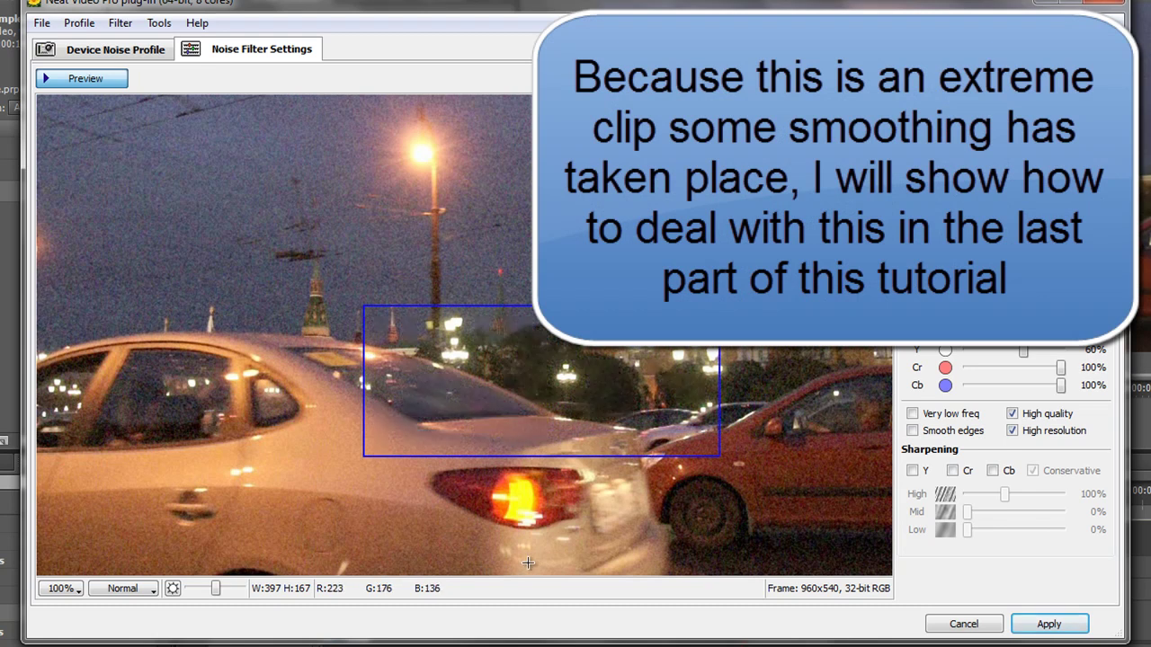
pyautogui.moveTo(545, 435); pyautogui.dragTo(304, 430)
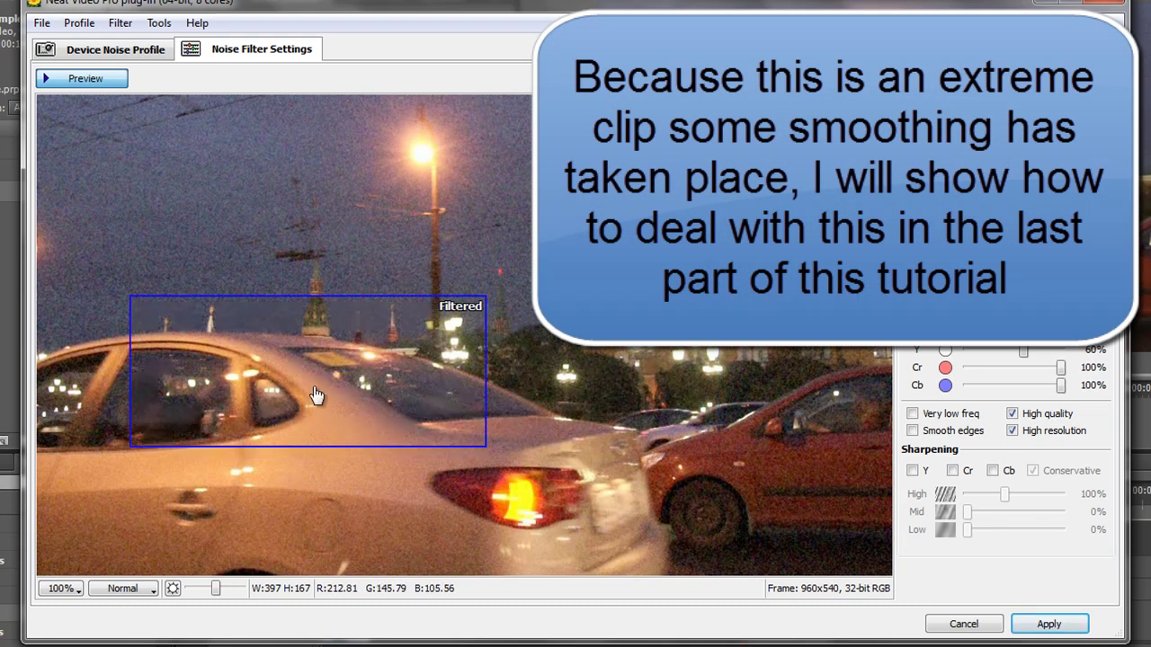
pyautogui.moveTo(314, 386); pyautogui.dragTo(330, 323)
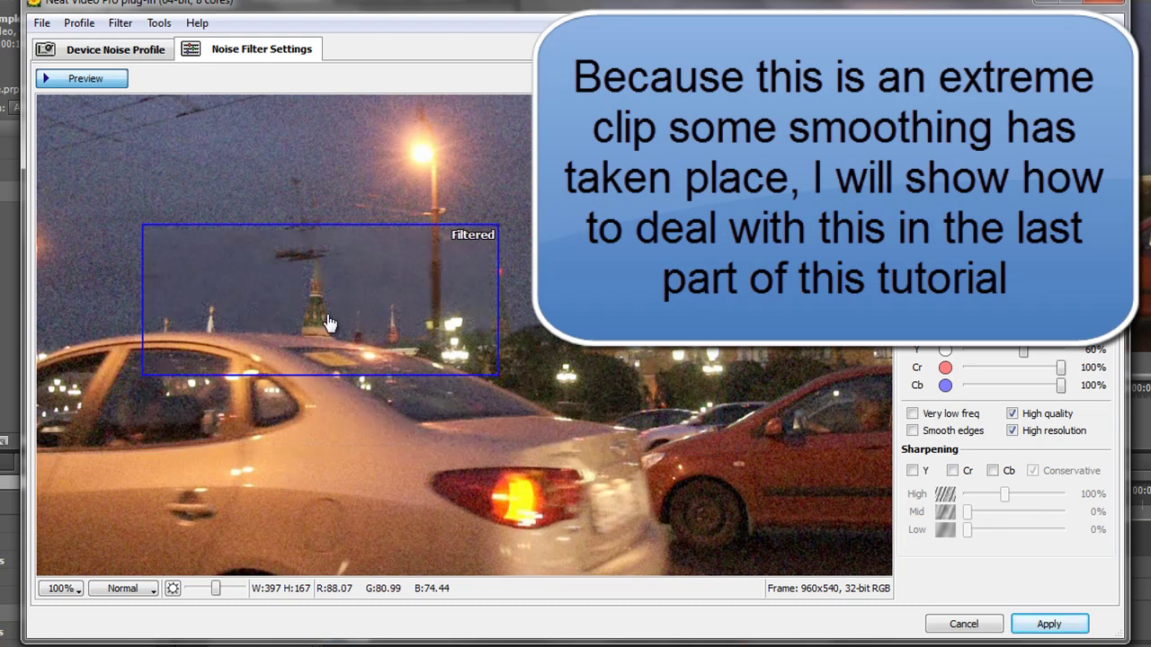
# - Auto Complete the noise profile to interpolate its missing values, inspecting the red curve before and all channels together after
pyautogui.click(107, 48)
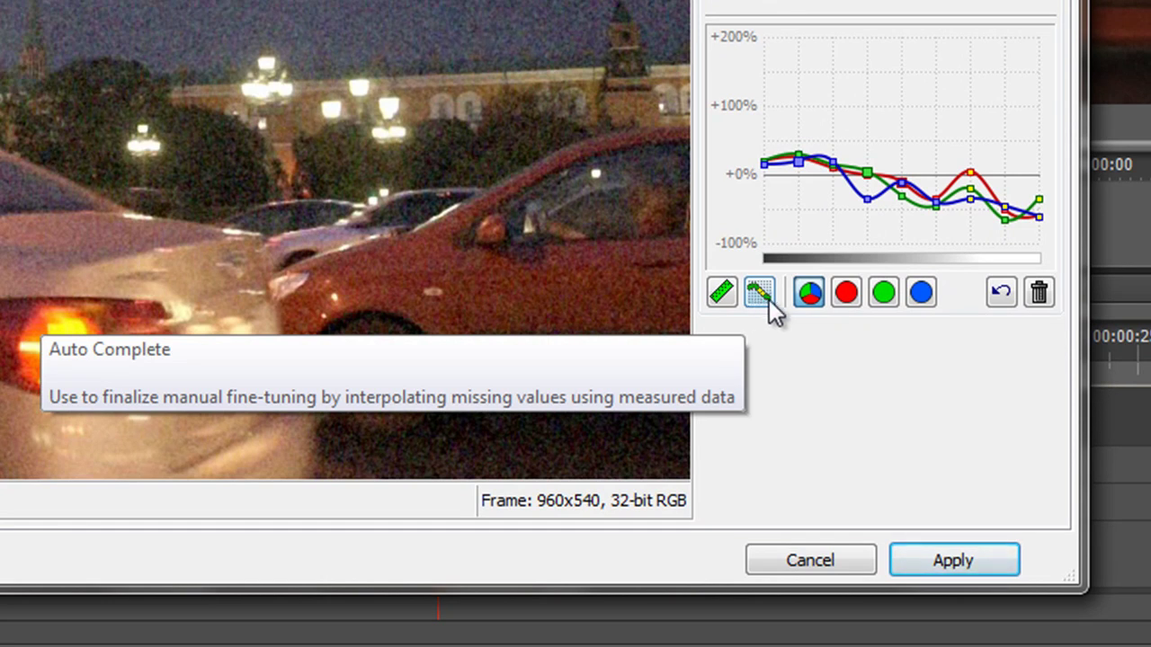
pyautogui.click(848, 295)
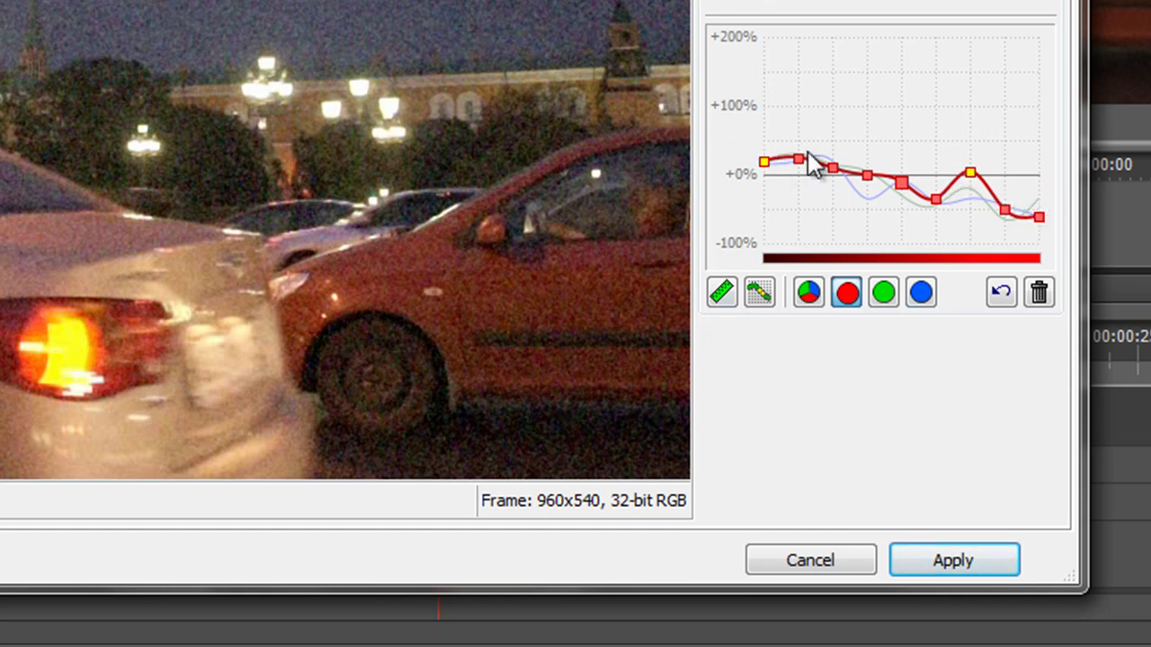
pyautogui.click(759, 296)
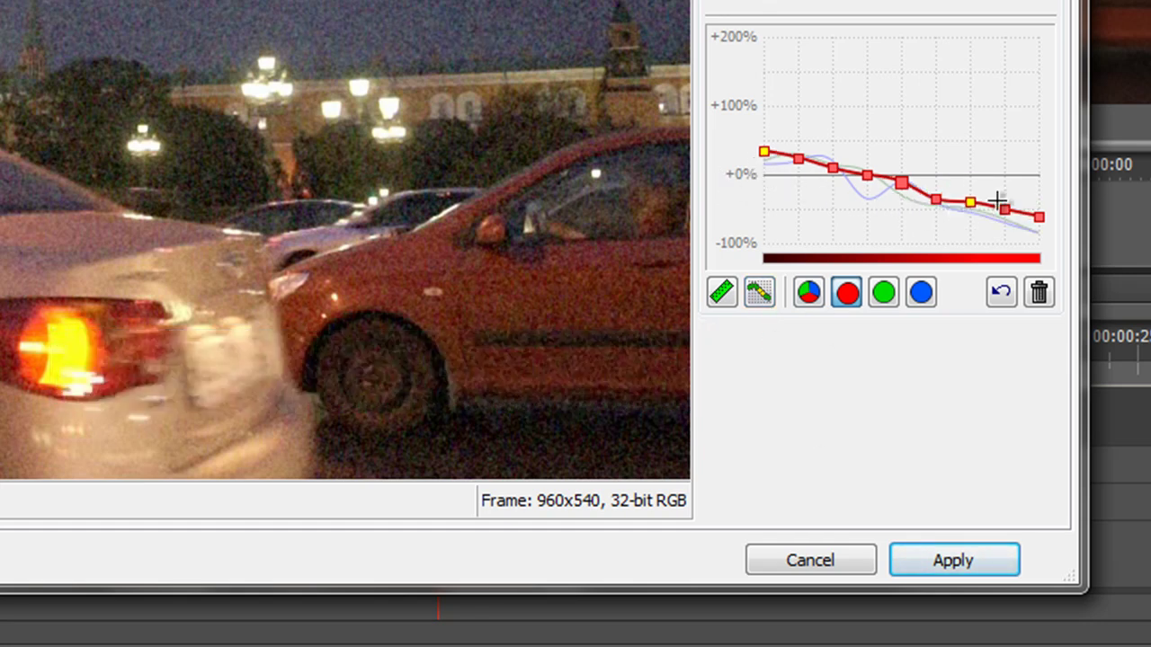
pyautogui.click(814, 301)
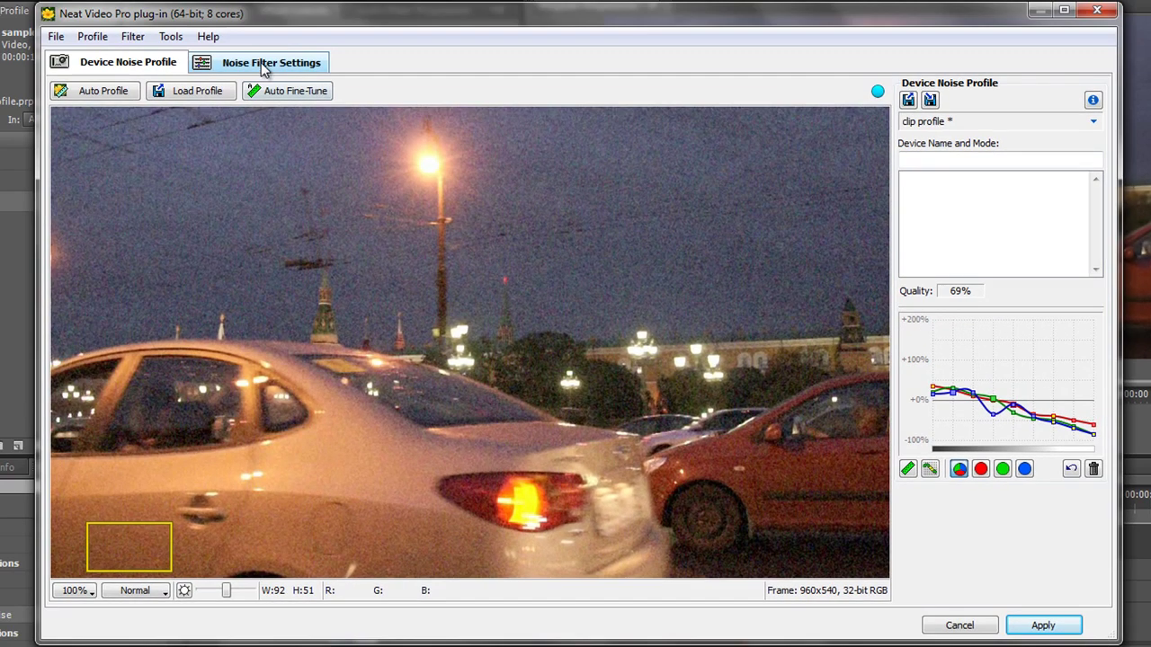
# - Preview the filtered area with the completed profile and apply the noise reduction to the clip
pyautogui.click(204, 27)
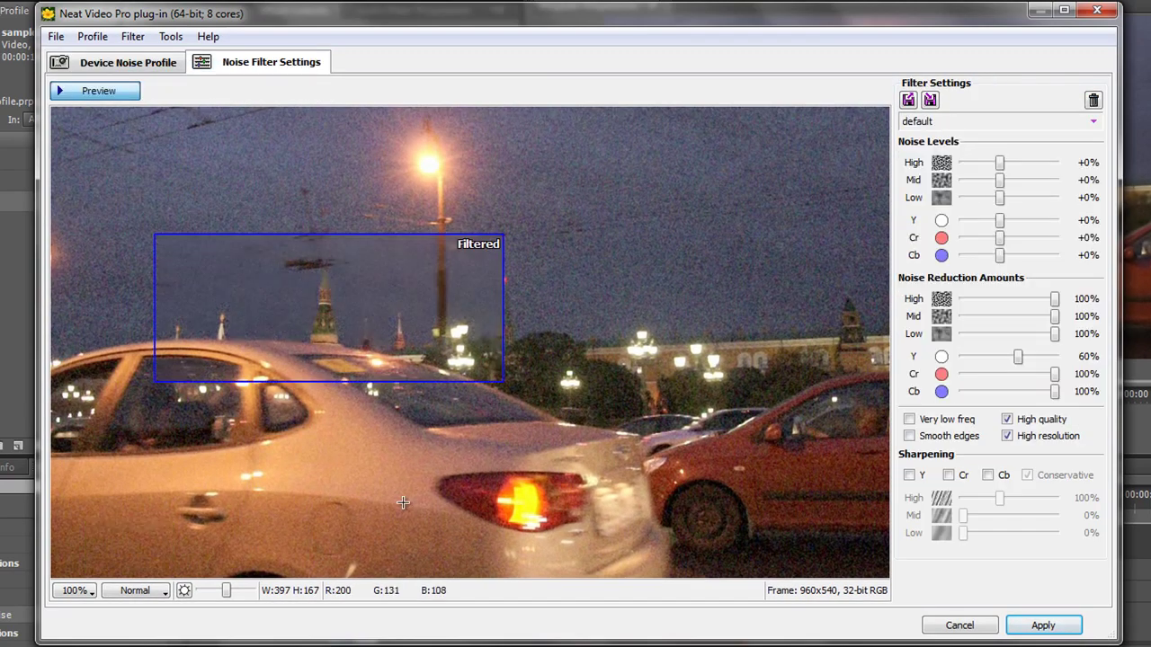
pyautogui.moveTo(343, 380); pyautogui.dragTo(512, 312)
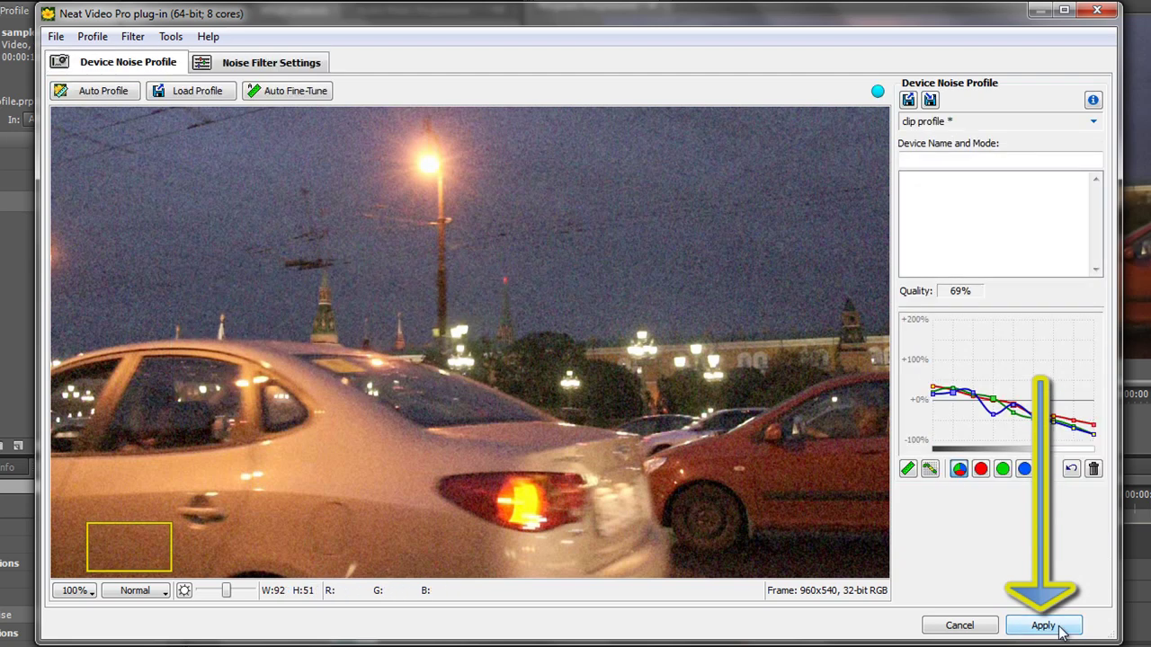
pyautogui.click(1043, 626)
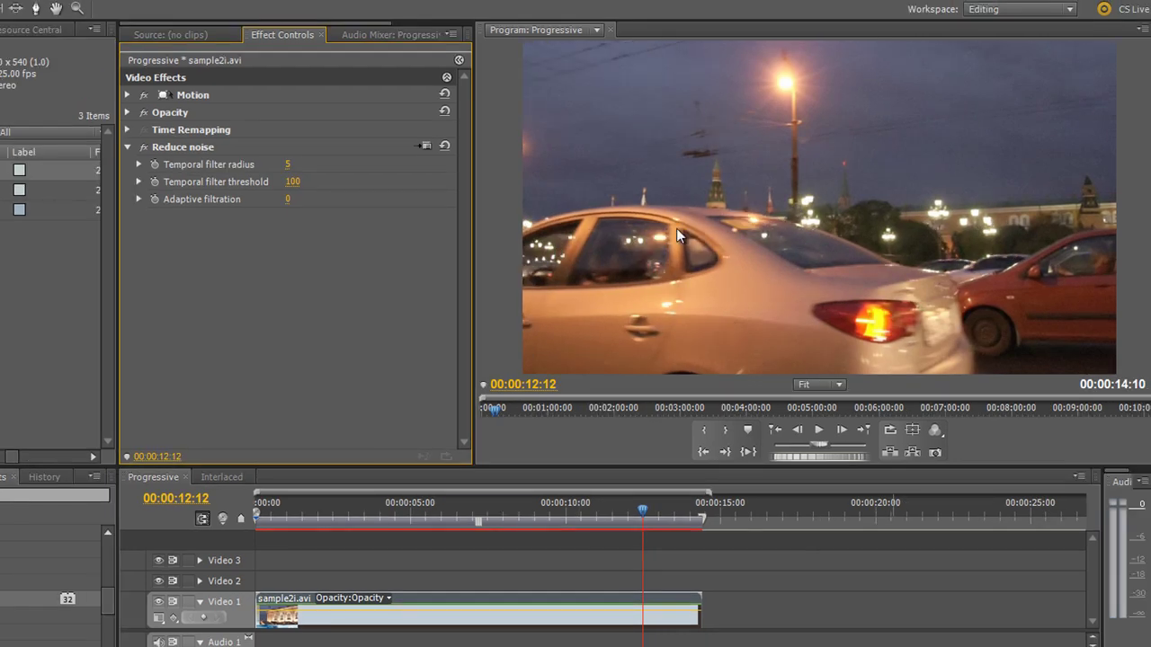
# - Reopen the Reduce noise effect's setup and view the red curve of the clip profile
pyautogui.click(424, 146)
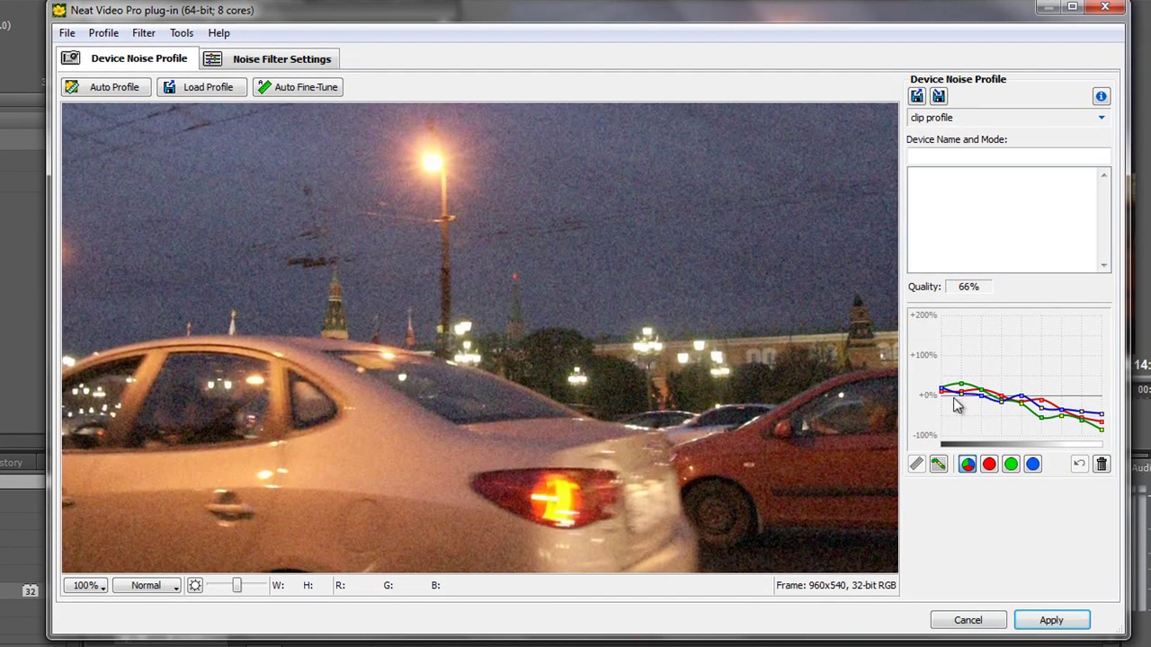
pyautogui.click(988, 465)
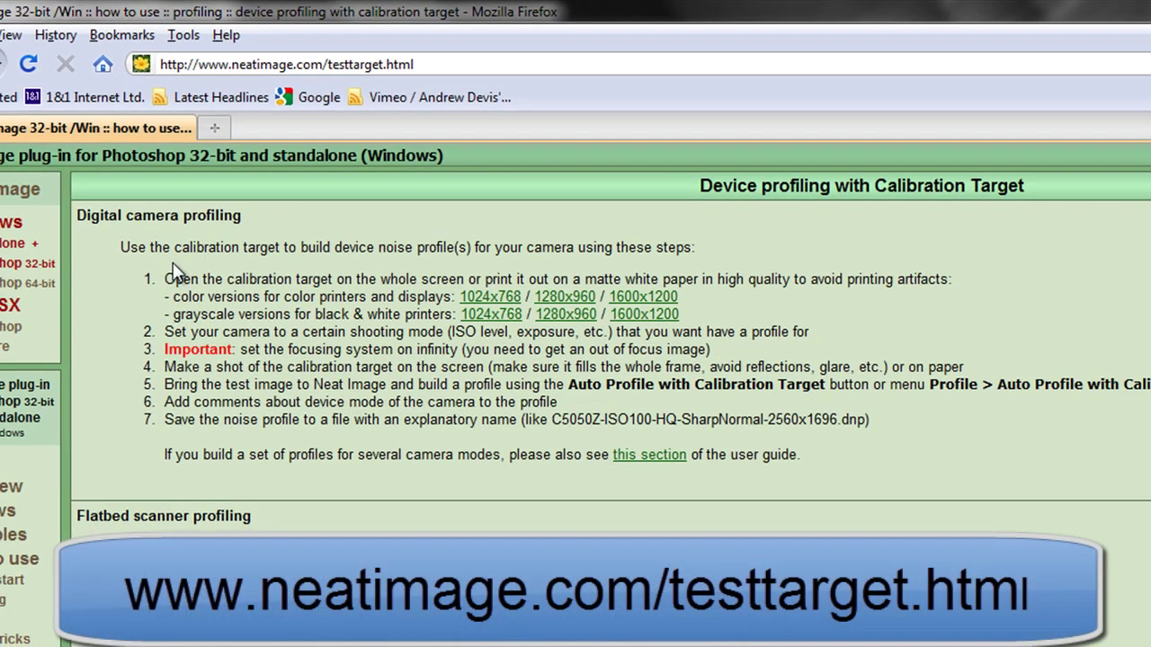
# - Switch to the web browser and open the 1024x768 color calibration target for digital cameras on the Neat Image page
pyautogui.click(494, 297)
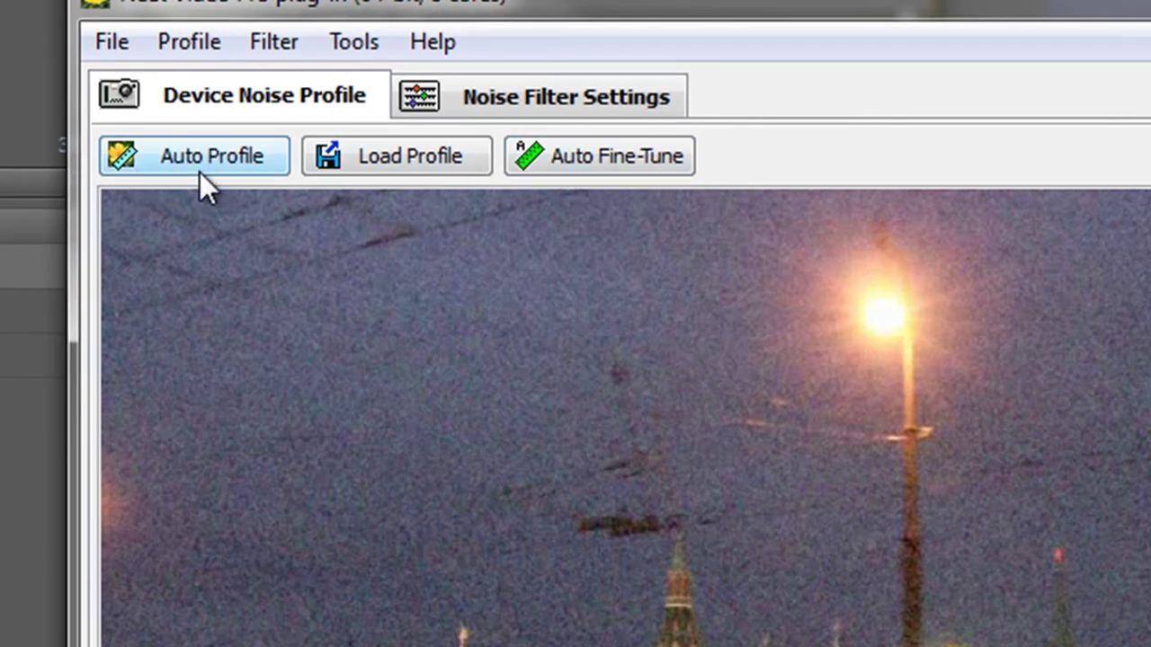
pyautogui.click(610, 168)
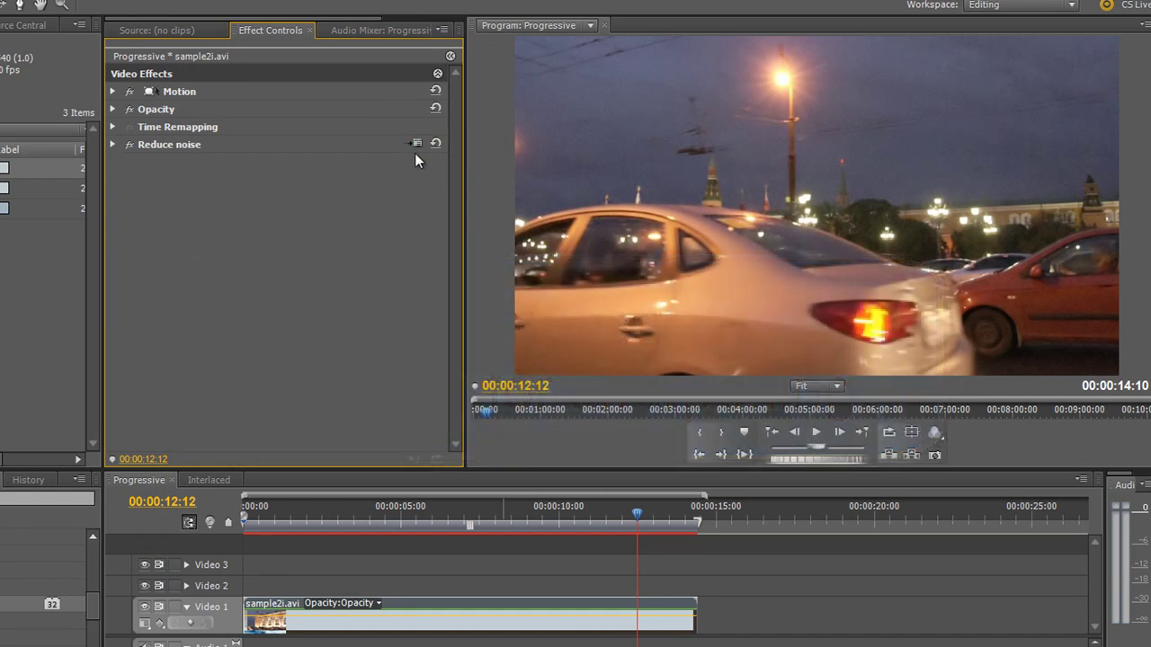
# - Open the Reduce noise effect's filter settings and try a higher Y noise reduction amount before setting it back to 60%
pyautogui.click(414, 144)
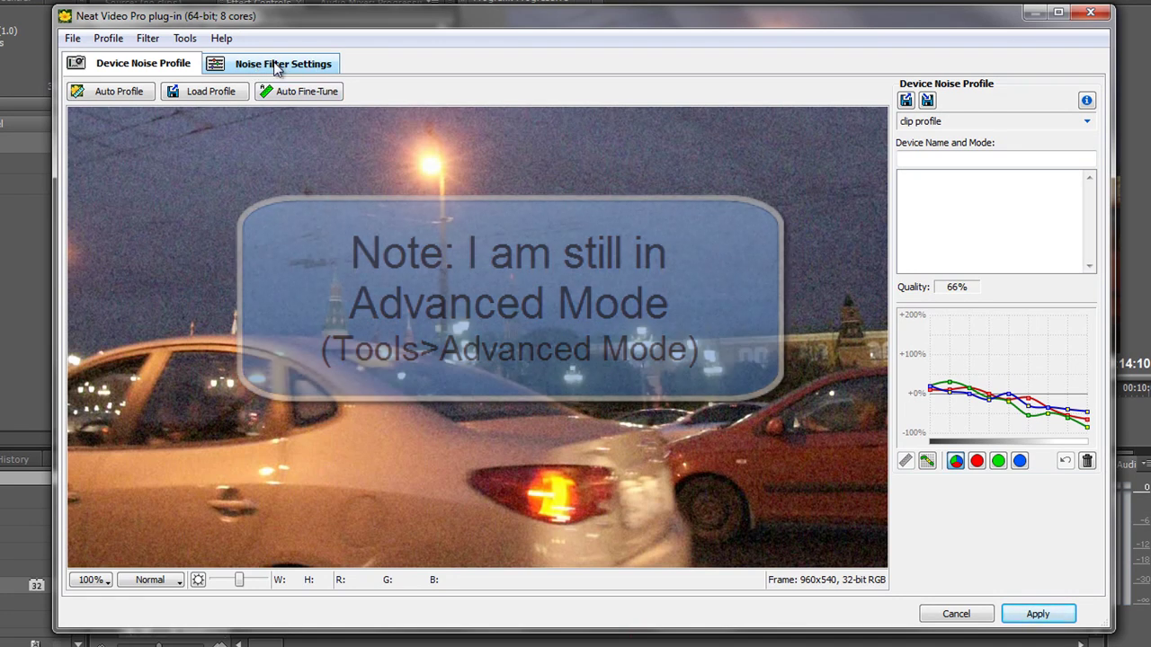
pyautogui.click(276, 68)
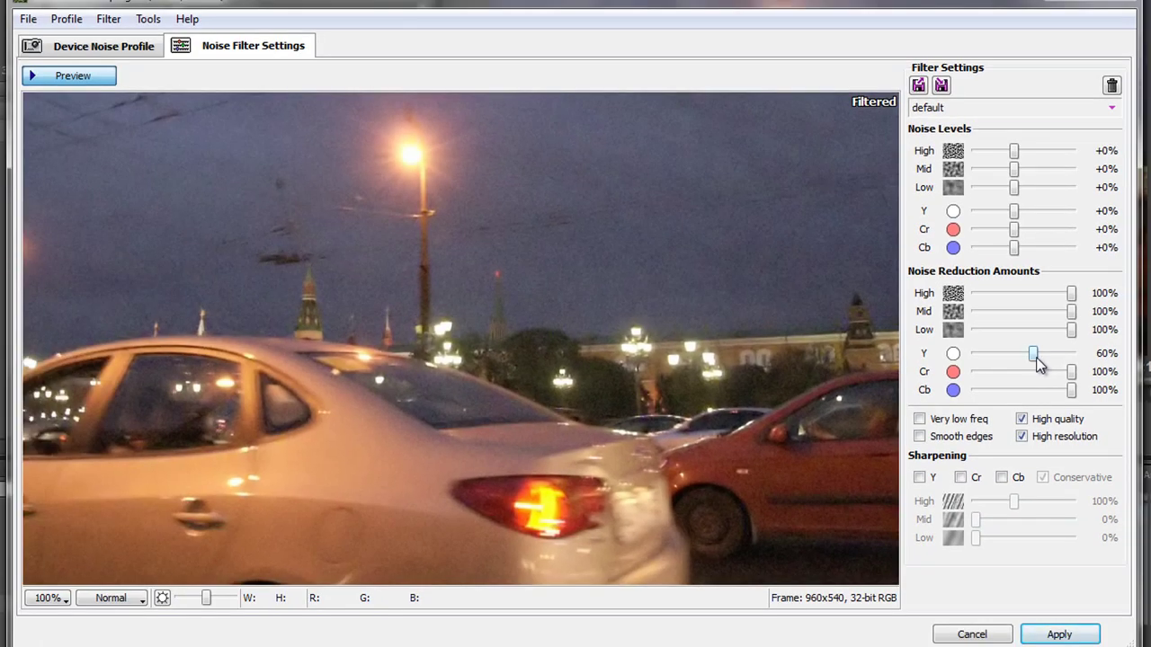
pyautogui.moveTo(1035, 356); pyautogui.dragTo(1053, 356)
pyautogui.moveTo(1053, 355); pyautogui.dragTo(1034, 361)
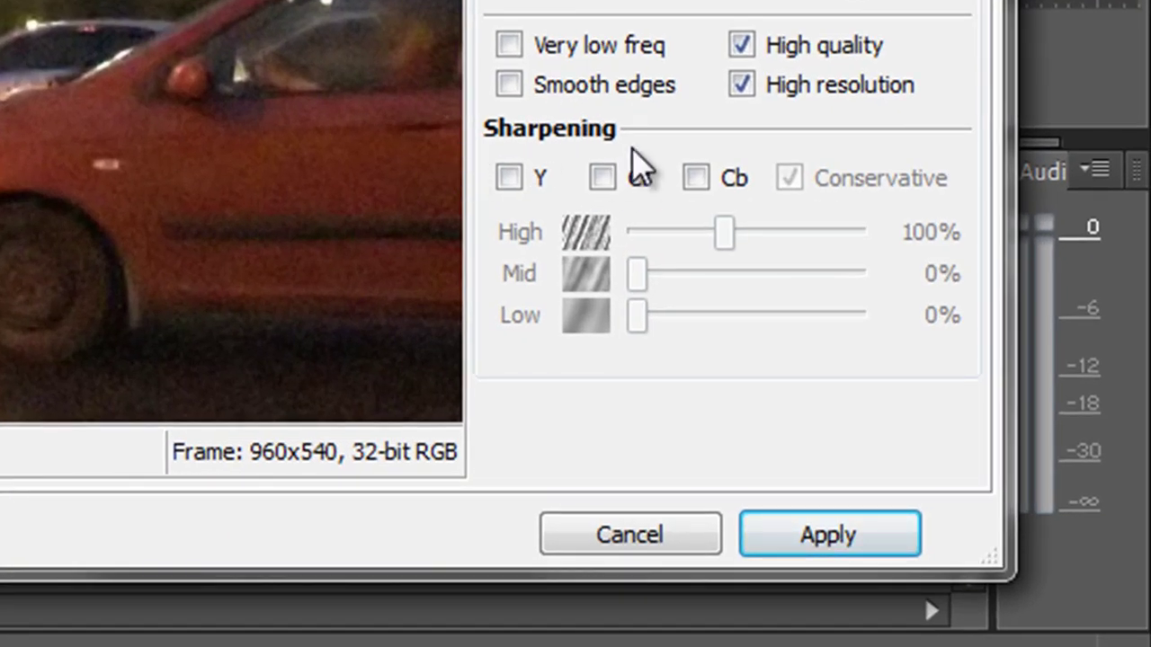
# - Enable sharpening for the Y channel and set its High frequency amount to 0%
pyautogui.click(514, 185)
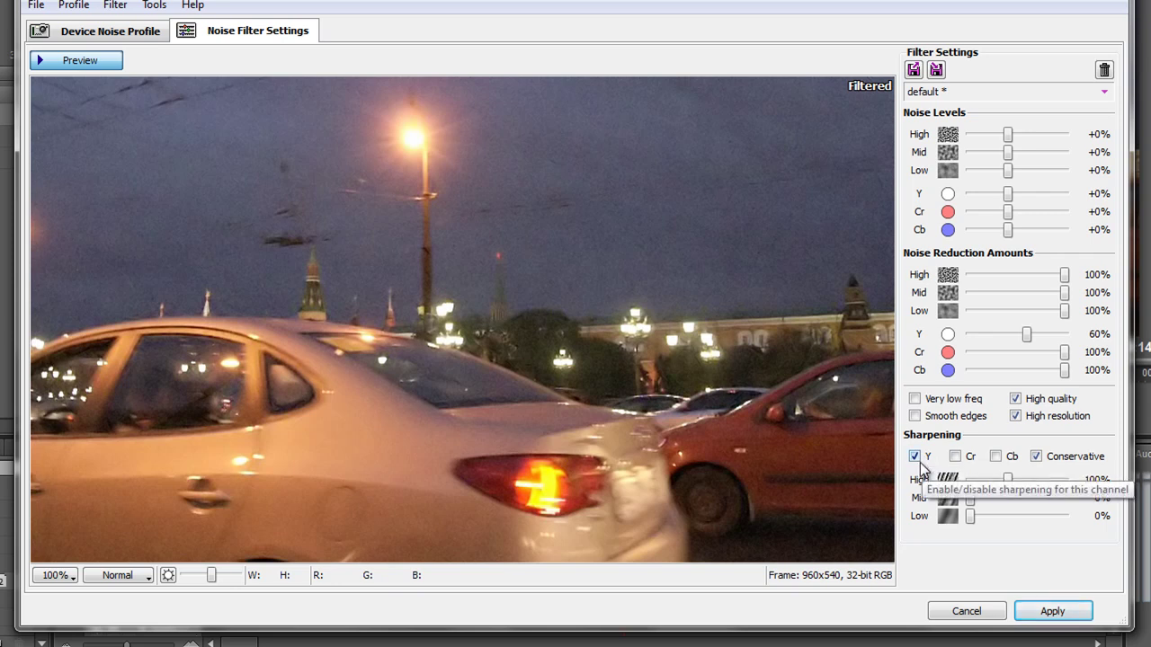
pyautogui.moveTo(1008, 479); pyautogui.dragTo(970, 480)
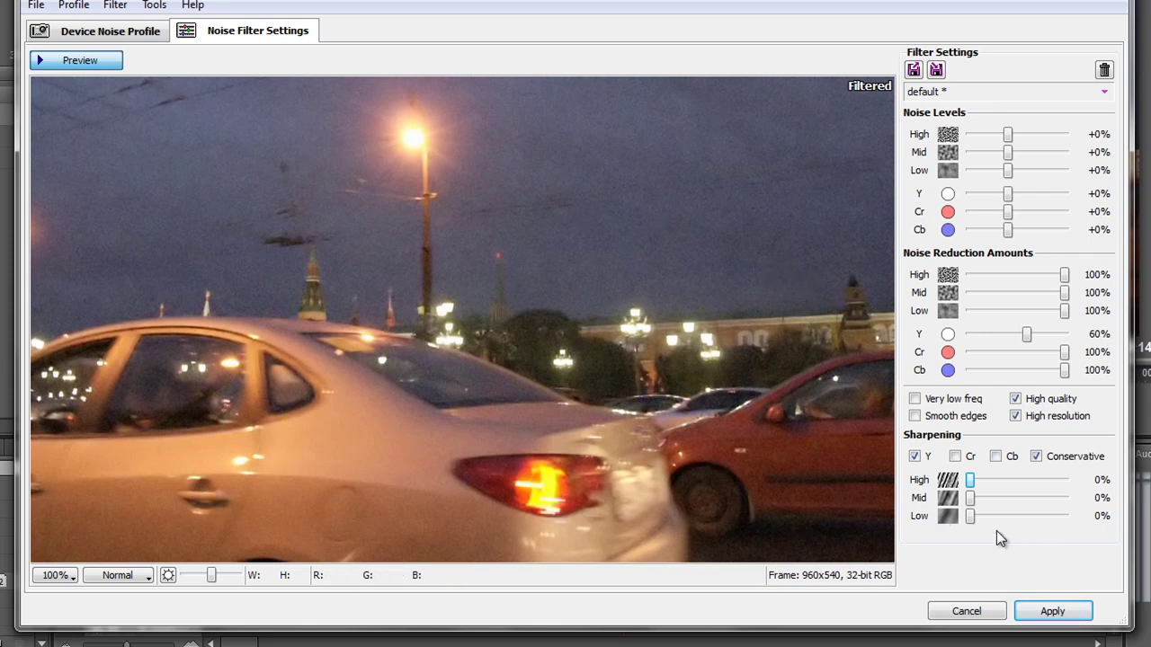
# - Test the High, Mid and Low sharpening amounts one at a time at 250%, returning each to 0%
pyautogui.moveTo(971, 484); pyautogui.dragTo(1092, 480)
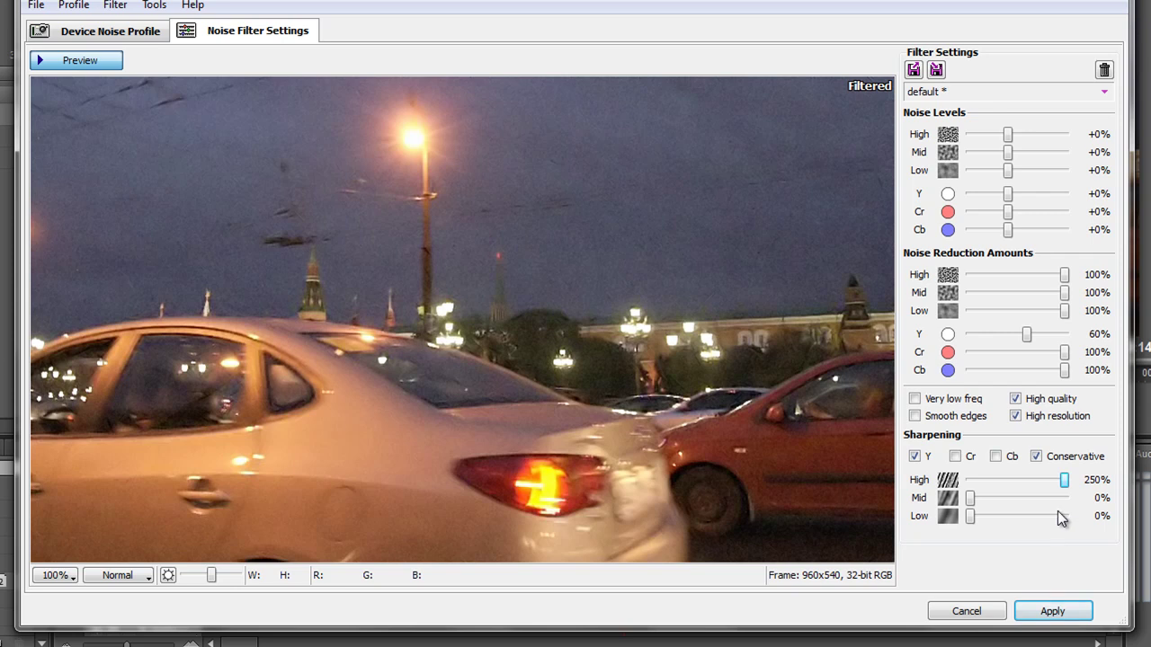
pyautogui.moveTo(1067, 480); pyautogui.dragTo(935, 489)
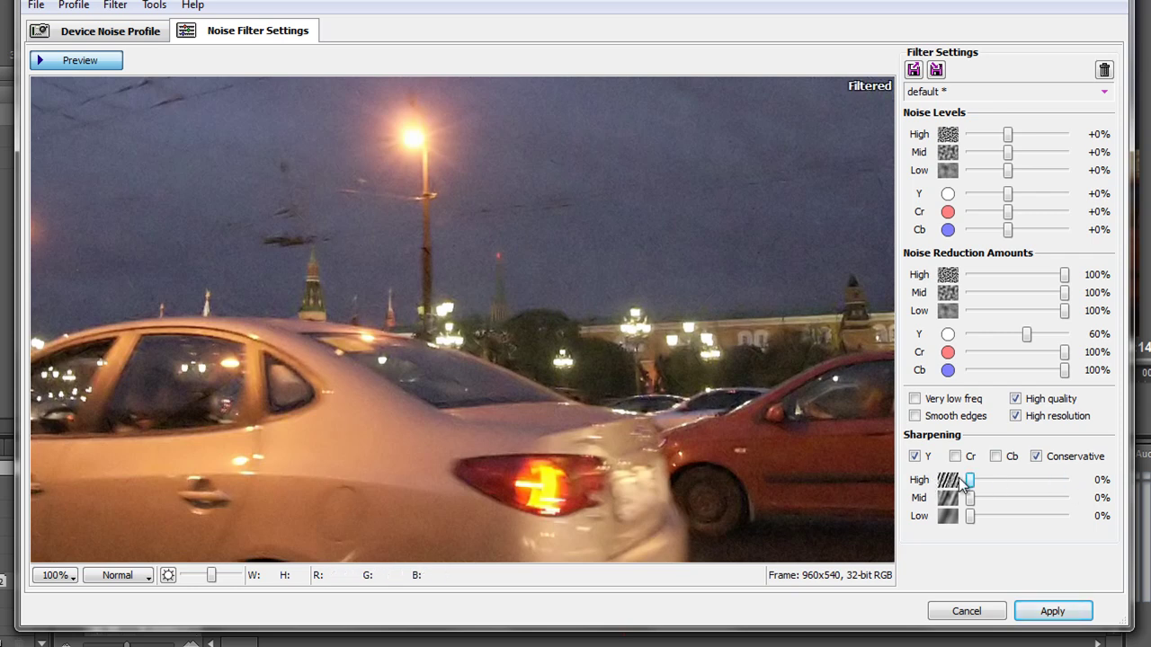
pyautogui.moveTo(972, 498); pyautogui.dragTo(1102, 506)
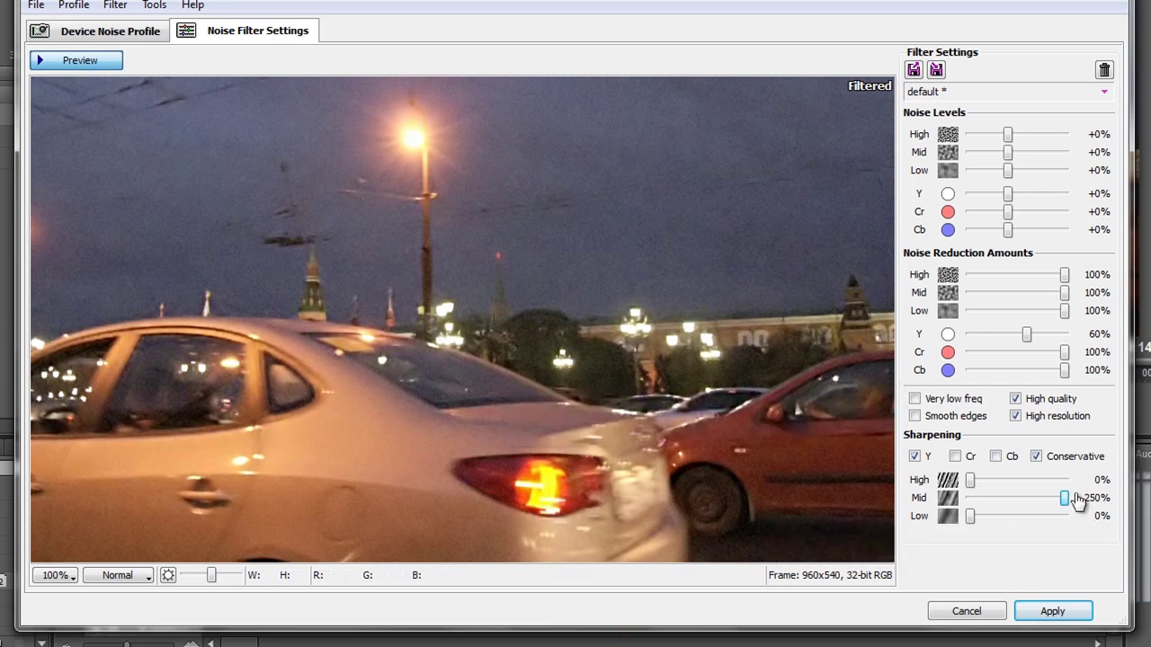
pyautogui.moveTo(1066, 500); pyautogui.dragTo(955, 506)
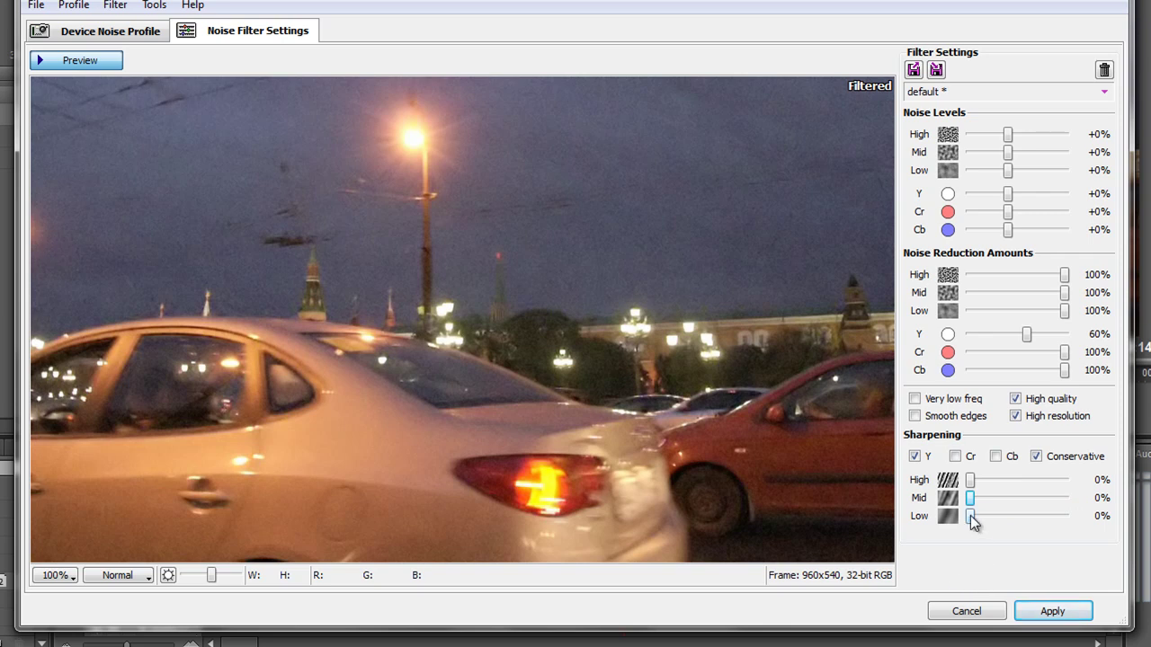
pyautogui.moveTo(970, 515); pyautogui.dragTo(1112, 537)
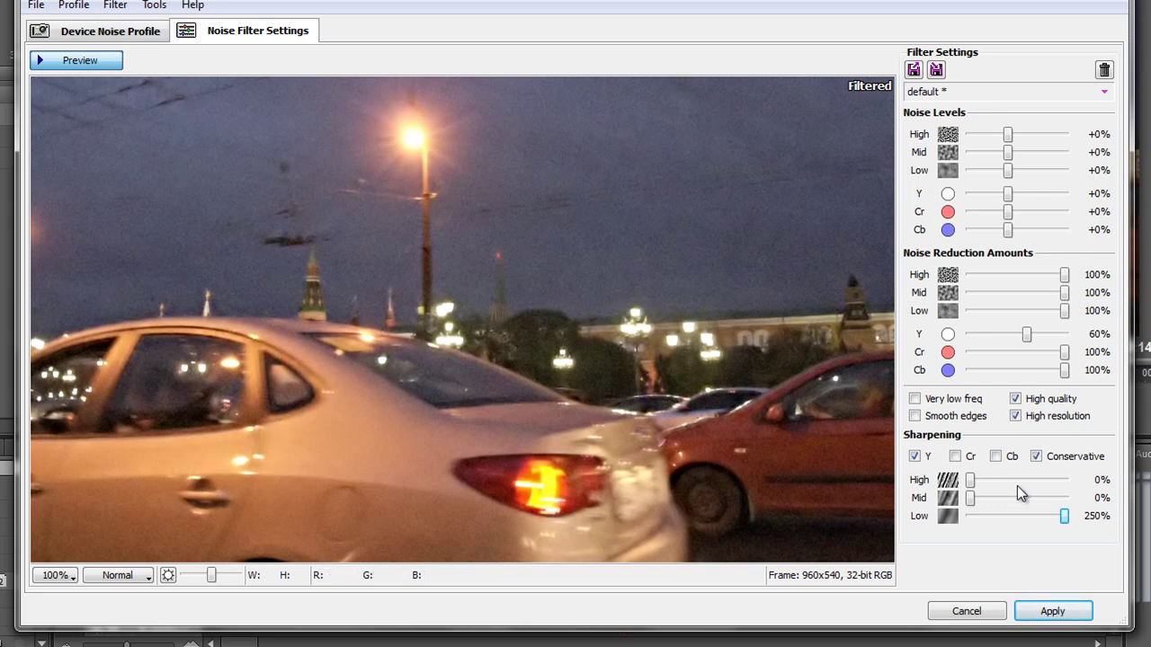
pyautogui.moveTo(1062, 516); pyautogui.dragTo(945, 528)
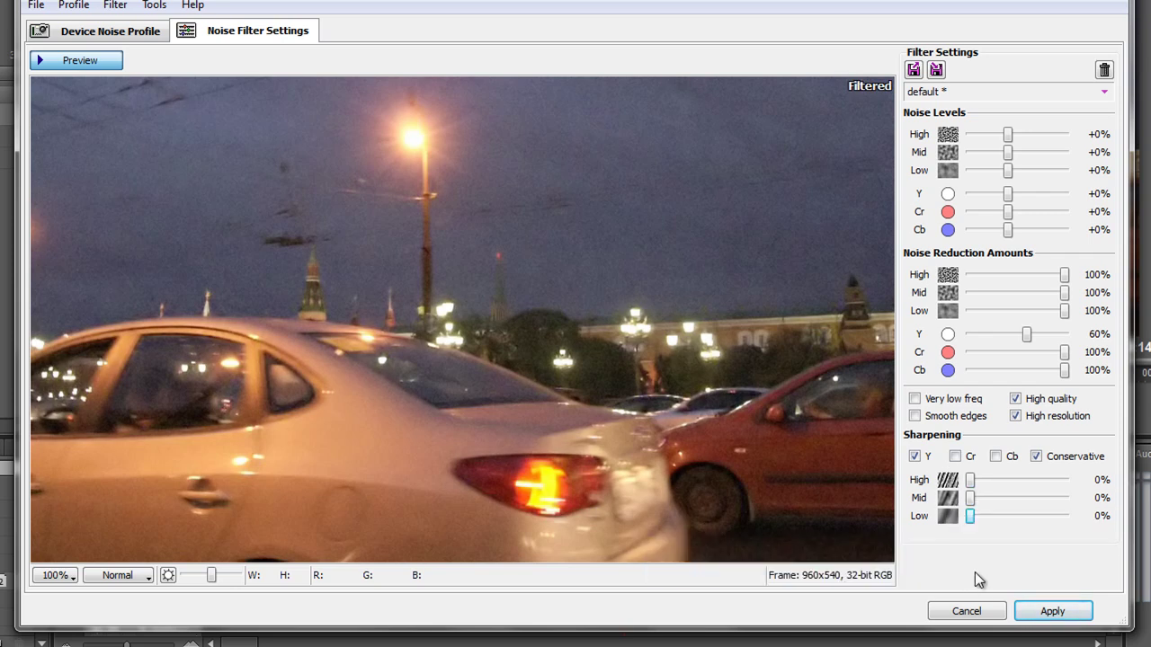
# - Adjust the sharpening amounts to 90% for High and 50% for Mid frequencies
pyautogui.moveTo(972, 483); pyautogui.dragTo(1021, 500)
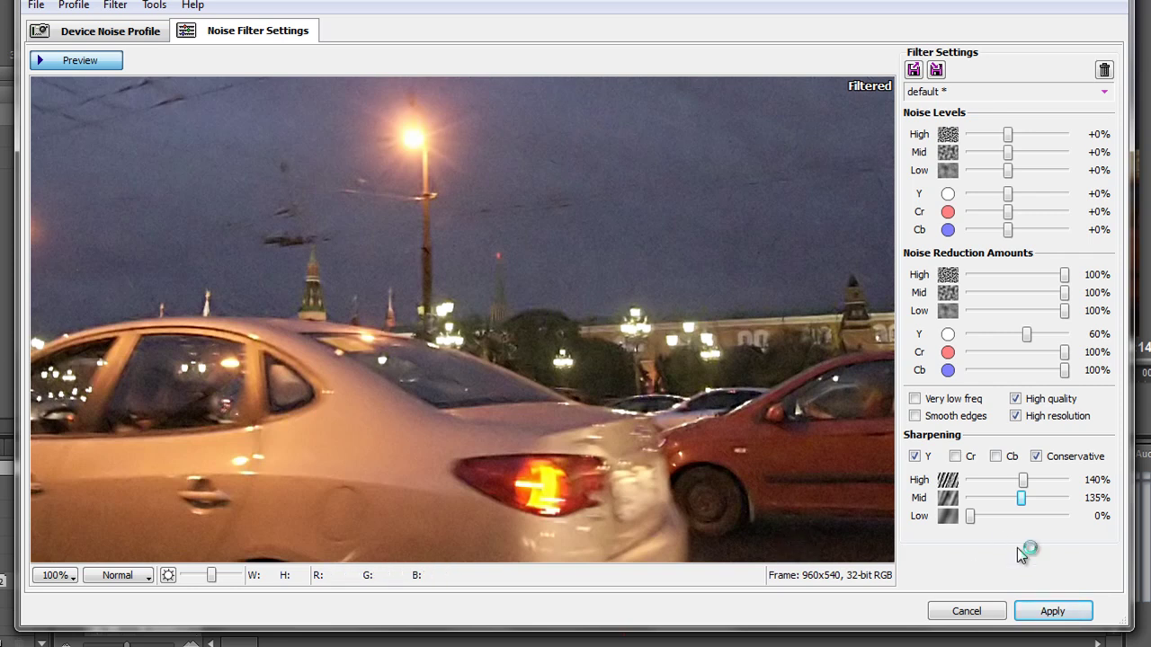
pyautogui.moveTo(1022, 498); pyautogui.dragTo(986, 500)
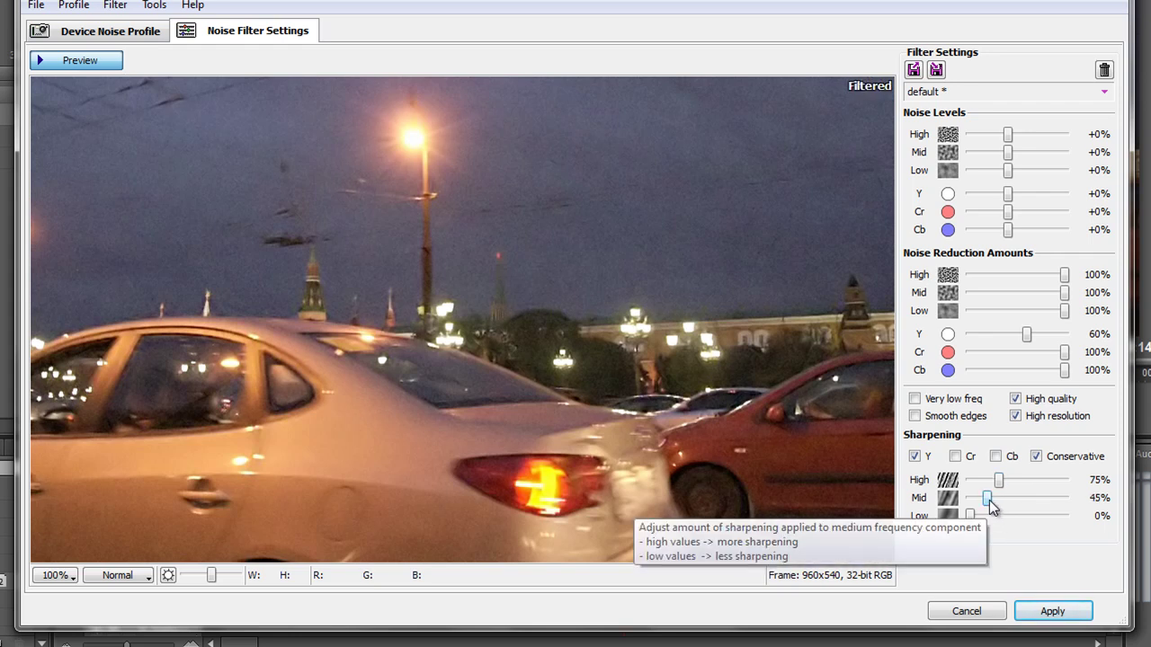
pyautogui.moveTo(989, 500)
pyautogui.mouseDown()
pyautogui.moveTo(1004, 481)
pyautogui.moveTo(1009, 493)
pyautogui.mouseUp()
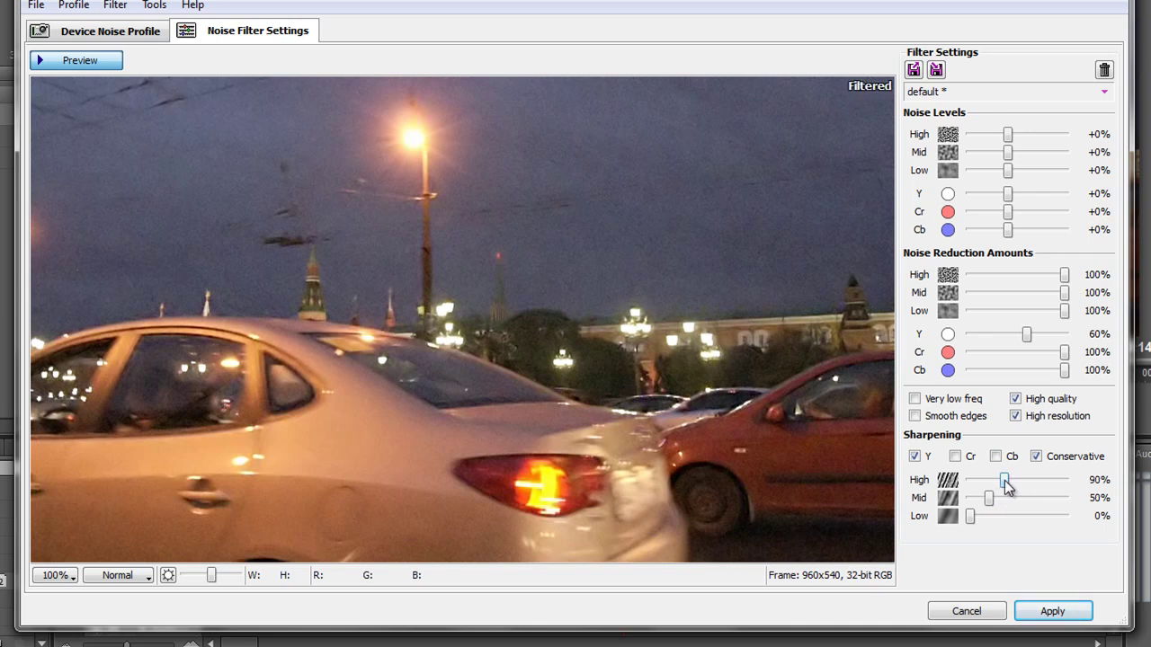
# - Set the sharpening amounts to 120% for High and 60% for Mid frequencies and apply the filter settings
pyautogui.moveTo(1004, 486)
pyautogui.mouseDown()
pyautogui.moveTo(1018, 489)
pyautogui.moveTo(996, 505)
pyautogui.mouseUp()
pyautogui.click(1060, 608)
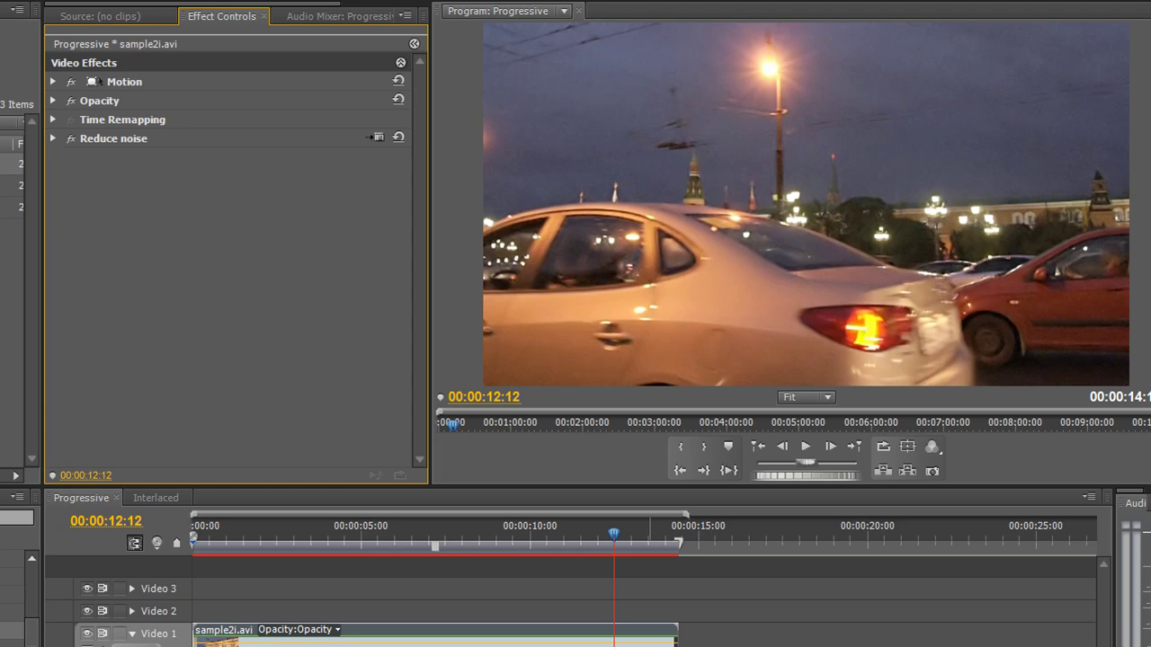
# - Toggle the Reduce noise effect off and on several times to compare the original frame with the sharpened result
pyautogui.click(68, 140)
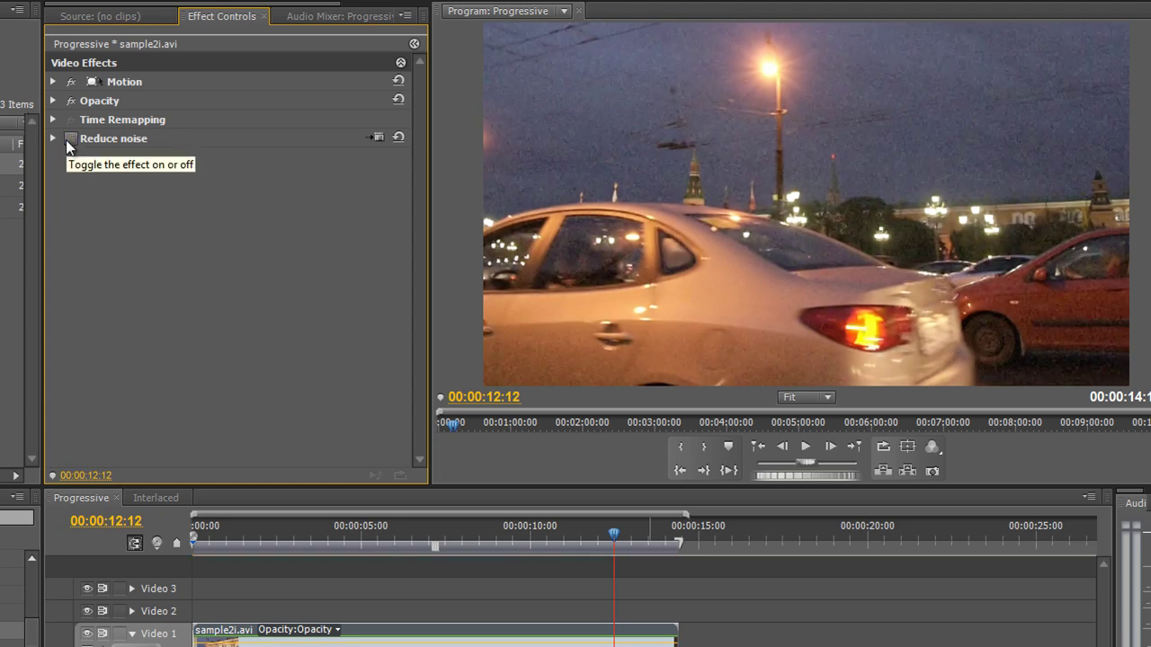
pyautogui.click(68, 139)
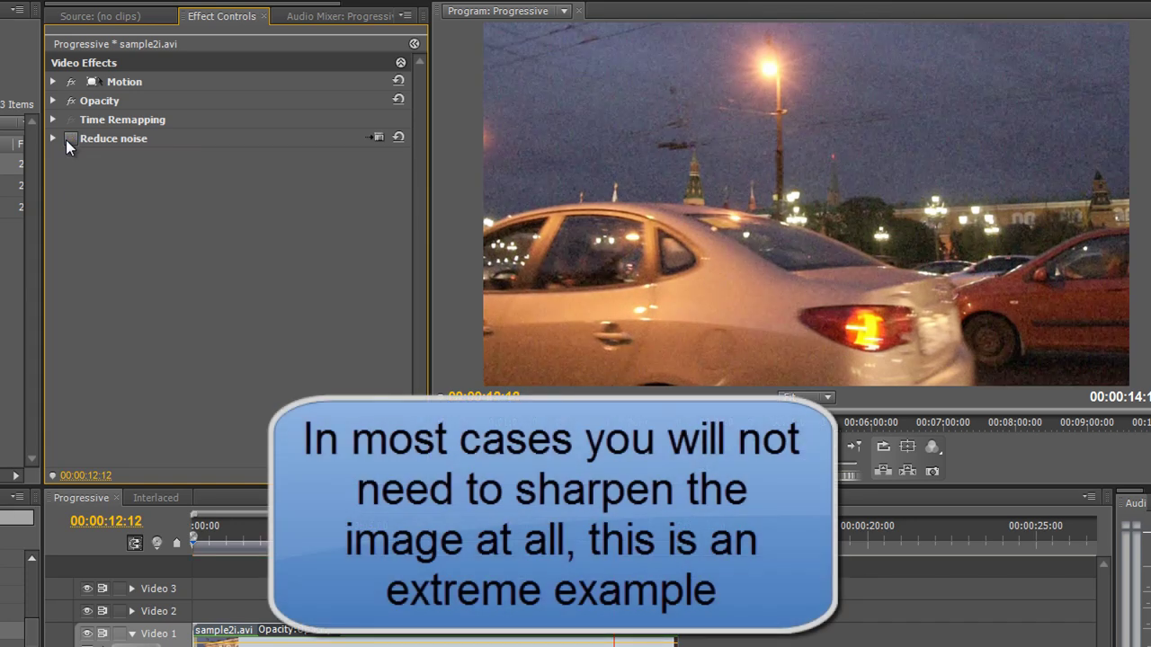
pyautogui.click(66, 141)
pyautogui.click(66, 139)
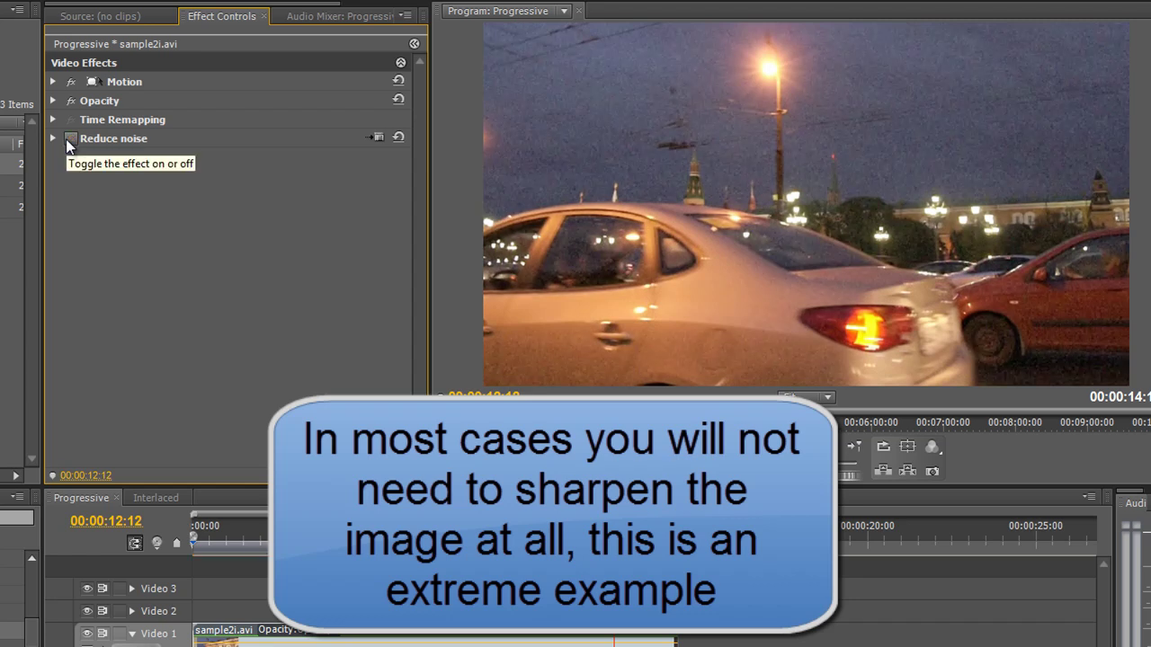
pyautogui.click(65, 138)
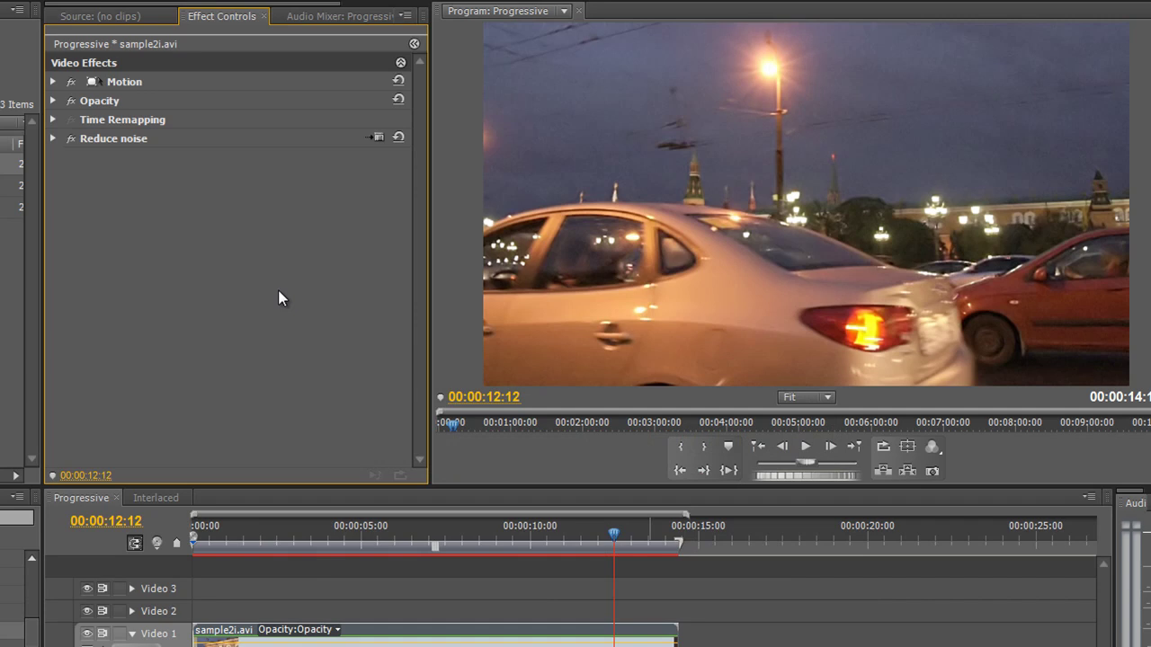
# - Reopen the noise filter settings, turn off Y sharpening with all its amounts at 0%, and set the Y noise reduction amount to 0%
pyautogui.click(375, 138)
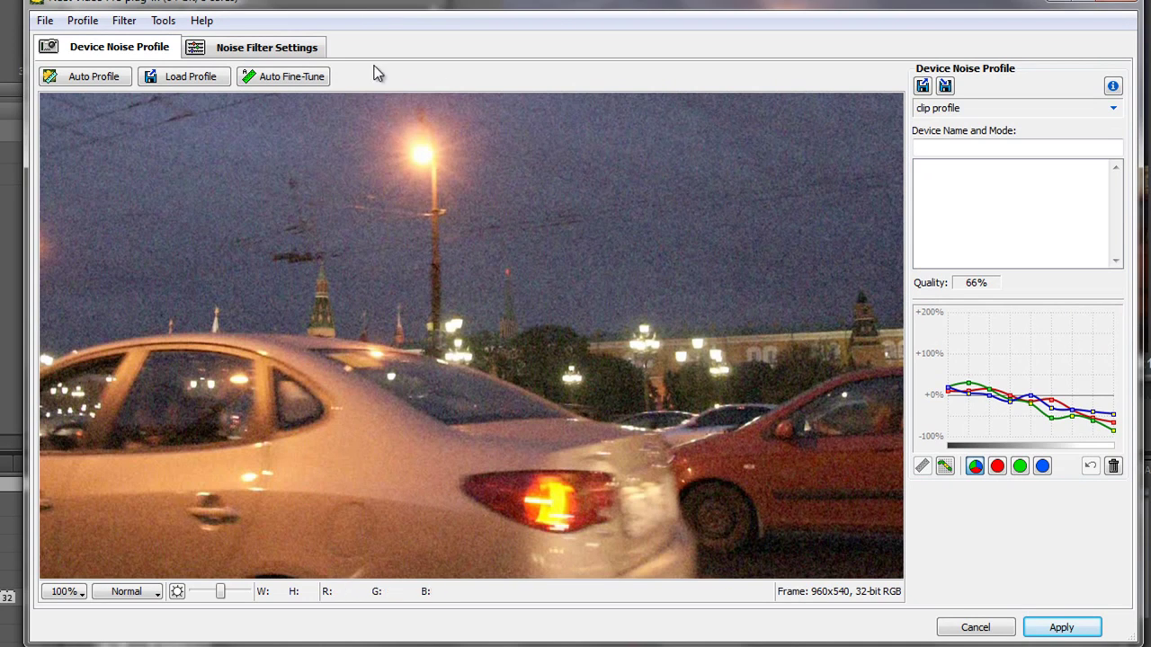
pyautogui.click(267, 46)
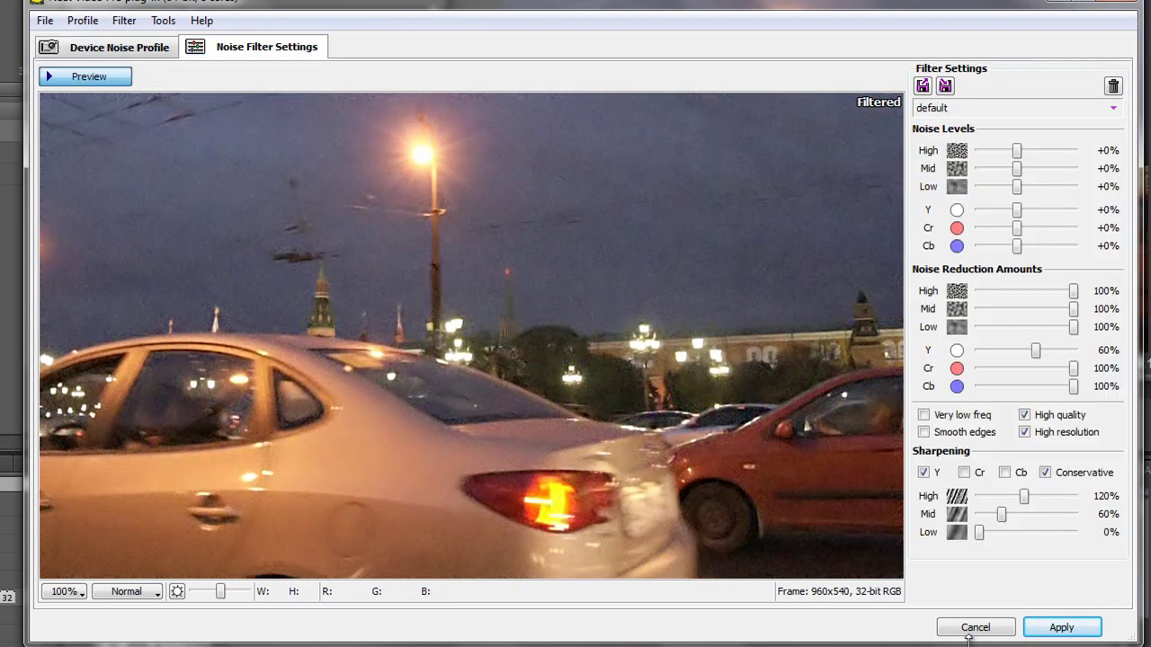
pyautogui.moveTo(1025, 496); pyautogui.dragTo(926, 504)
pyautogui.moveTo(1000, 519); pyautogui.dragTo(978, 517)
pyautogui.click(979, 531)
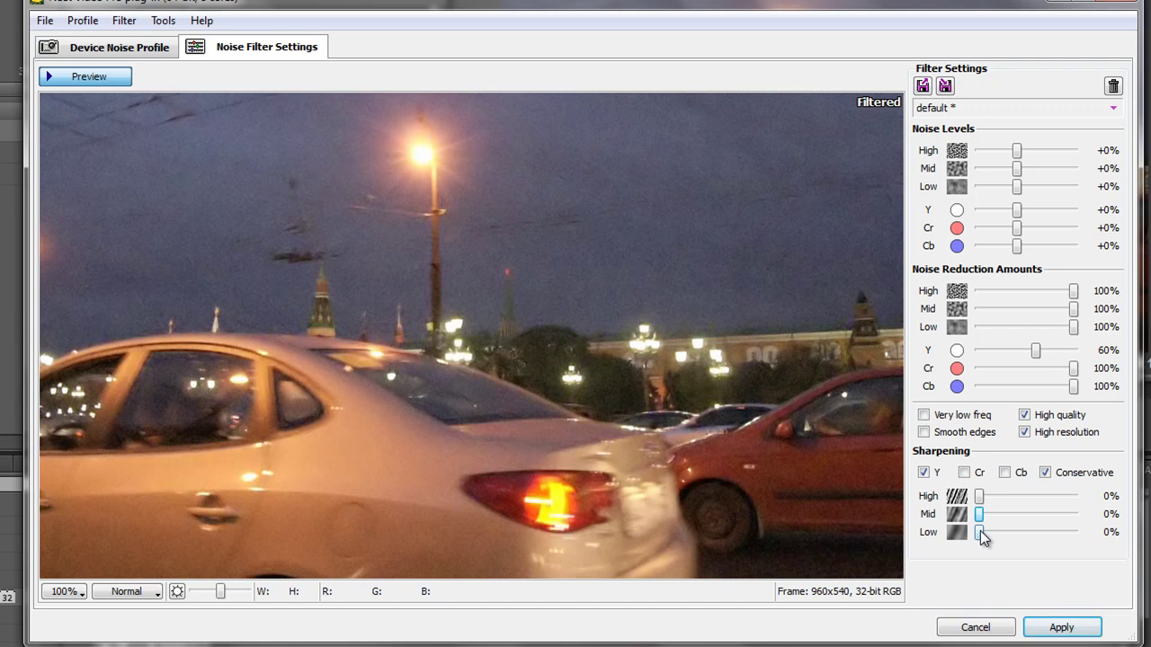
pyautogui.click(924, 473)
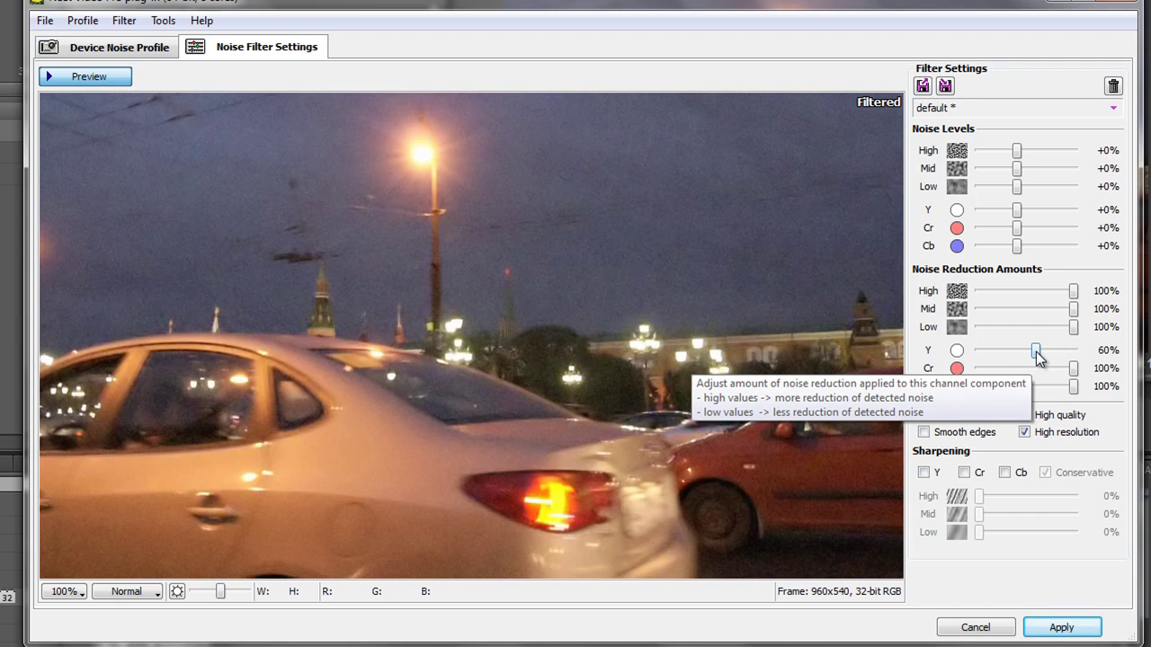
pyautogui.moveTo(1040, 357); pyautogui.dragTo(971, 360)
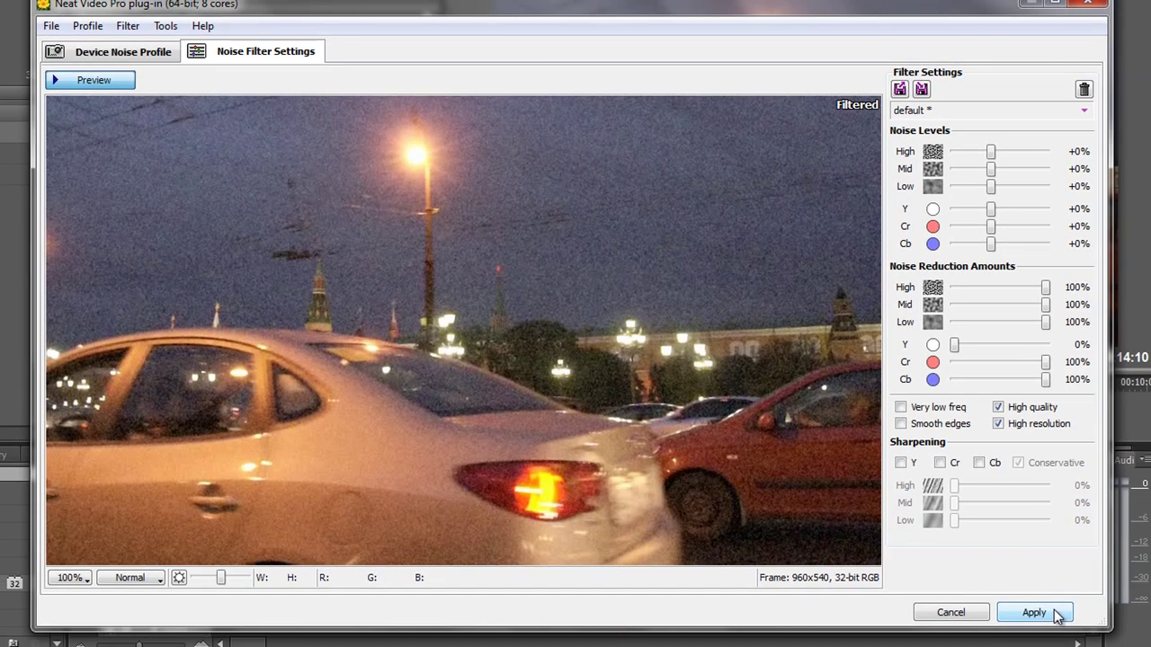
# - Switch the plug-in to Standard Mode to view its simplified settings, and return to Advanced Mode
pyautogui.click(165, 27)
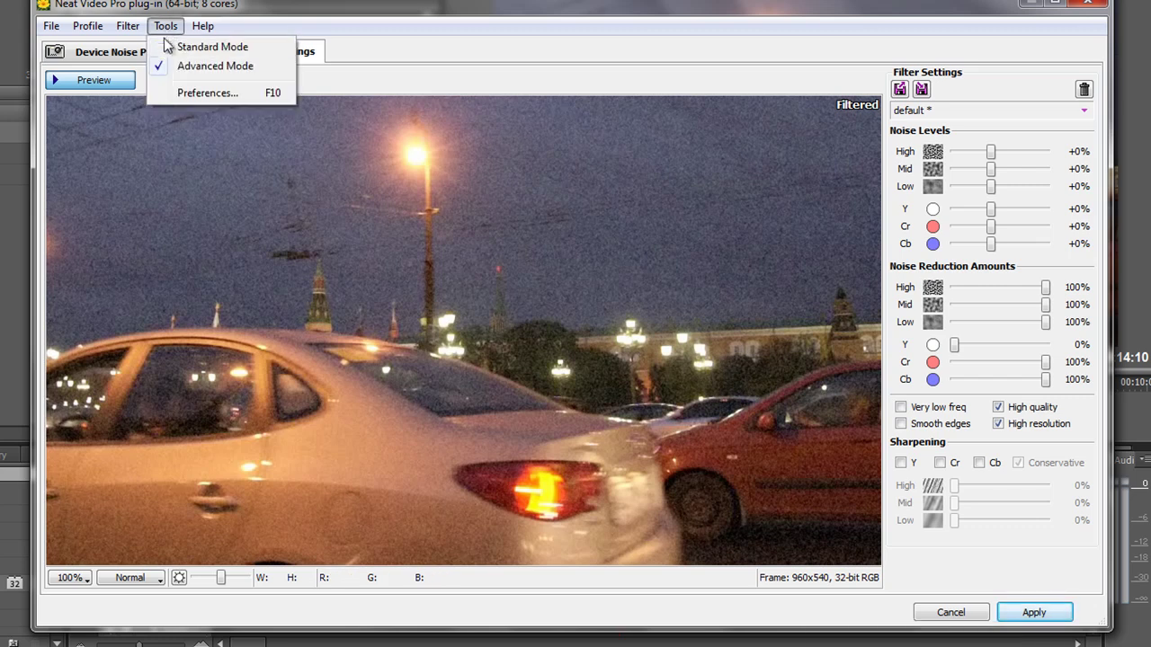
pyautogui.click(184, 49)
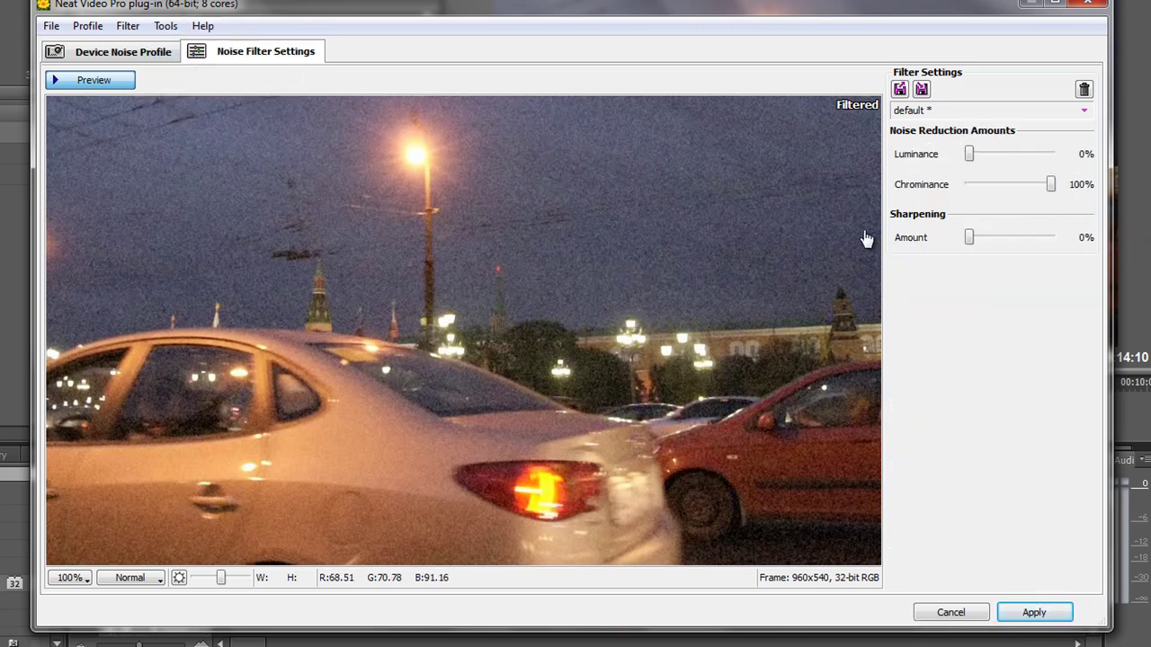
pyautogui.click(165, 27)
pyautogui.click(183, 67)
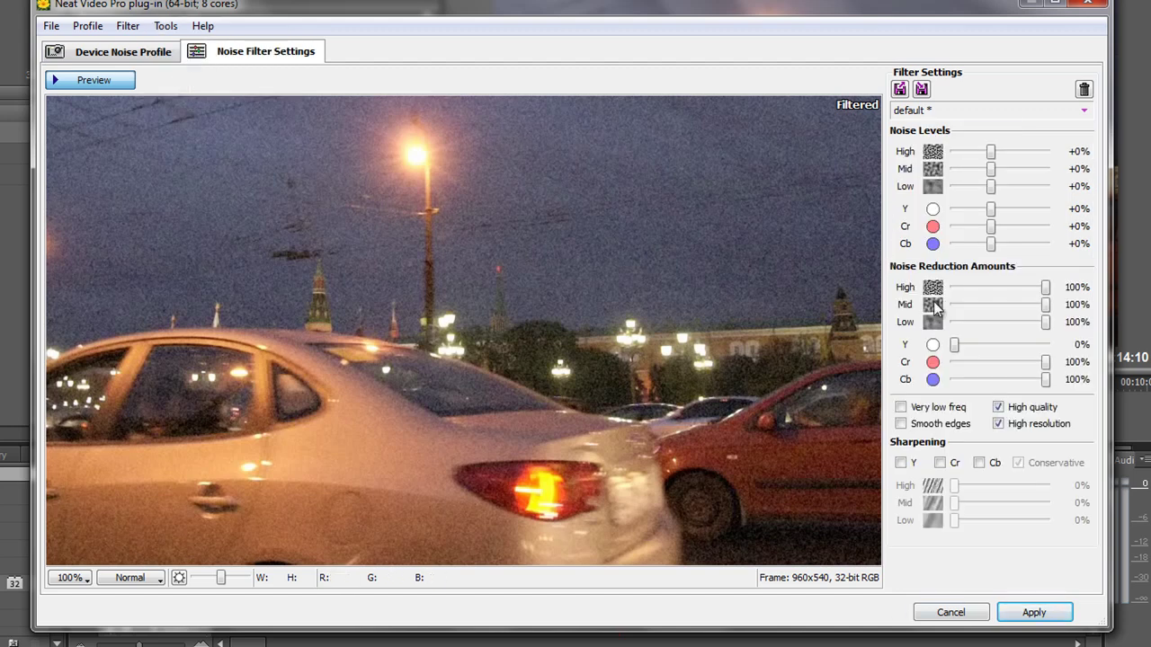
# - Apply the filter settings and toggle the Reduce noise effect off and on to compare the frame
pyautogui.click(1034, 612)
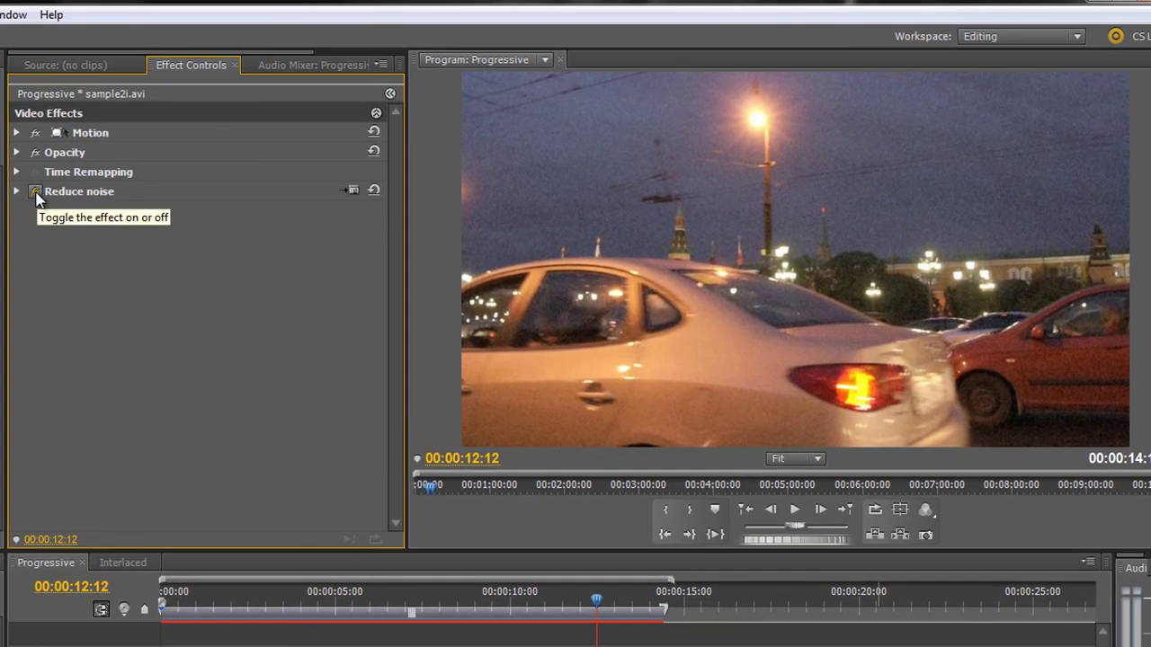
pyautogui.click(35, 193)
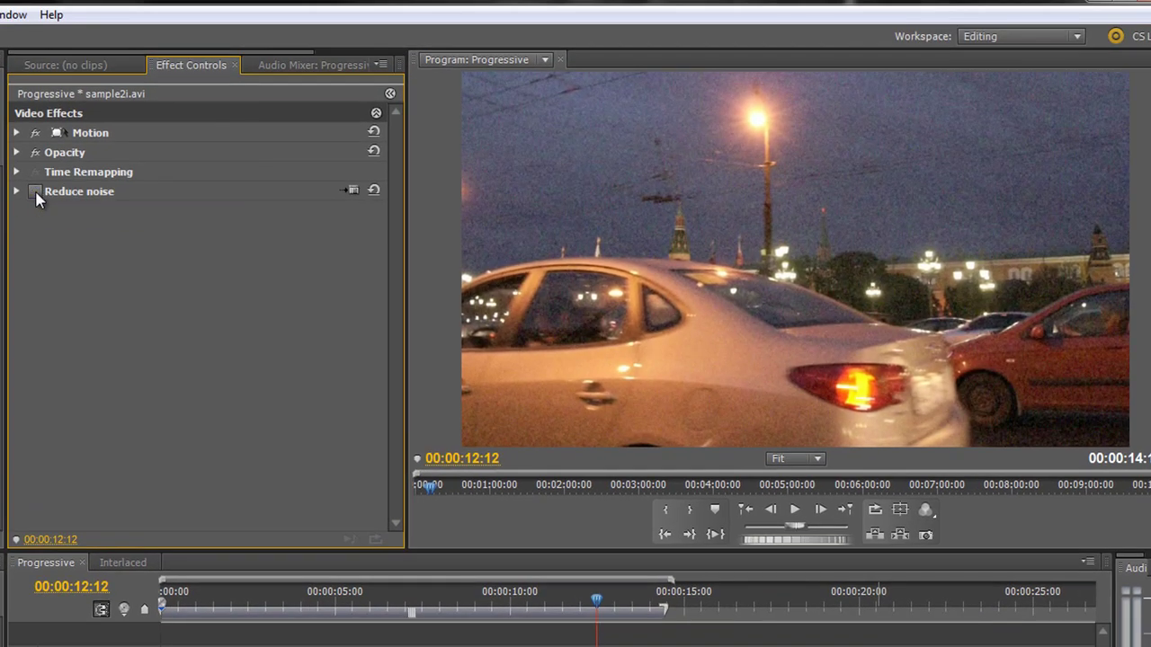
pyautogui.click(35, 193)
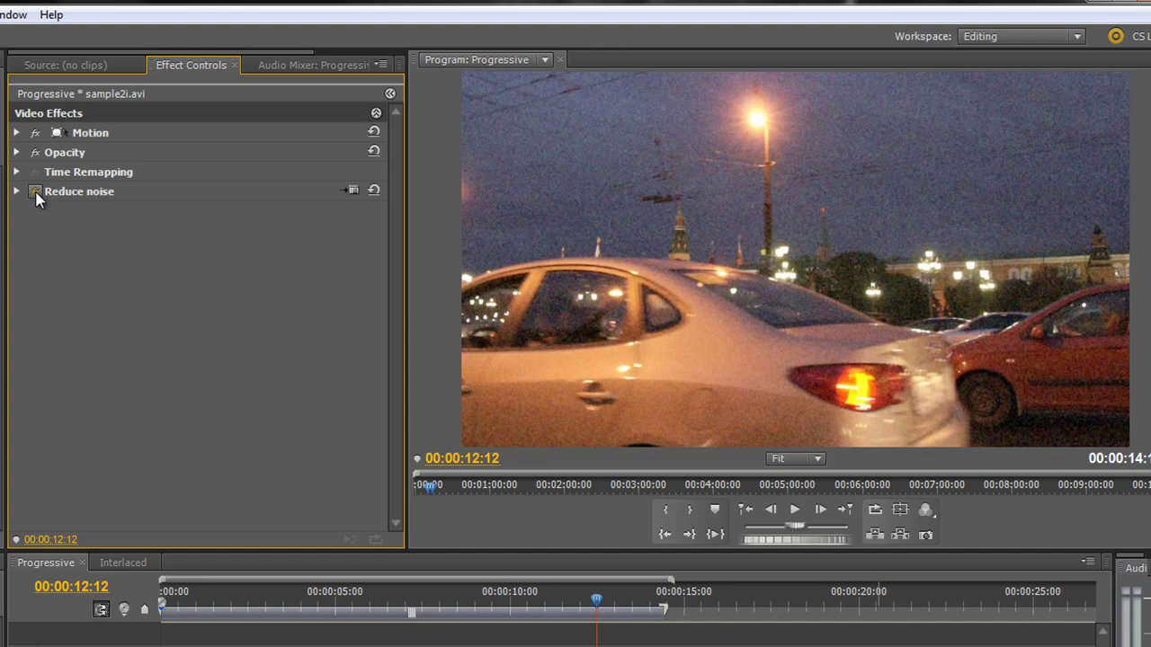
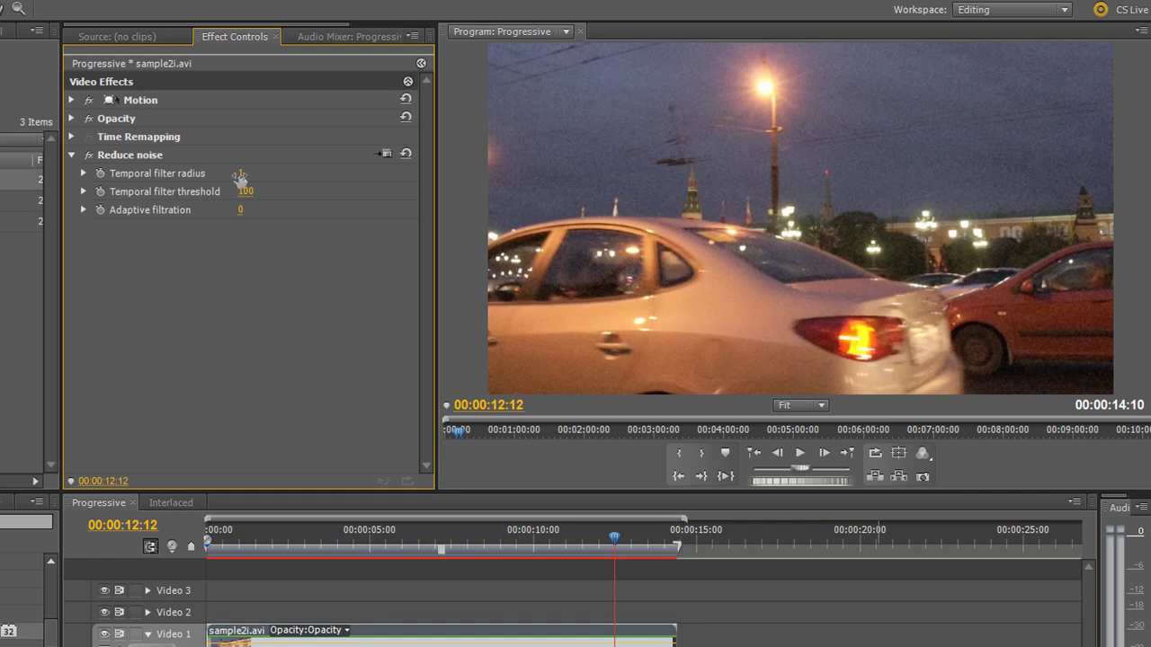
# - Set the Reduce noise effect's Temporal filter radius to 5
pyautogui.moveTo(240, 175); pyautogui.dragTo(308, 177)
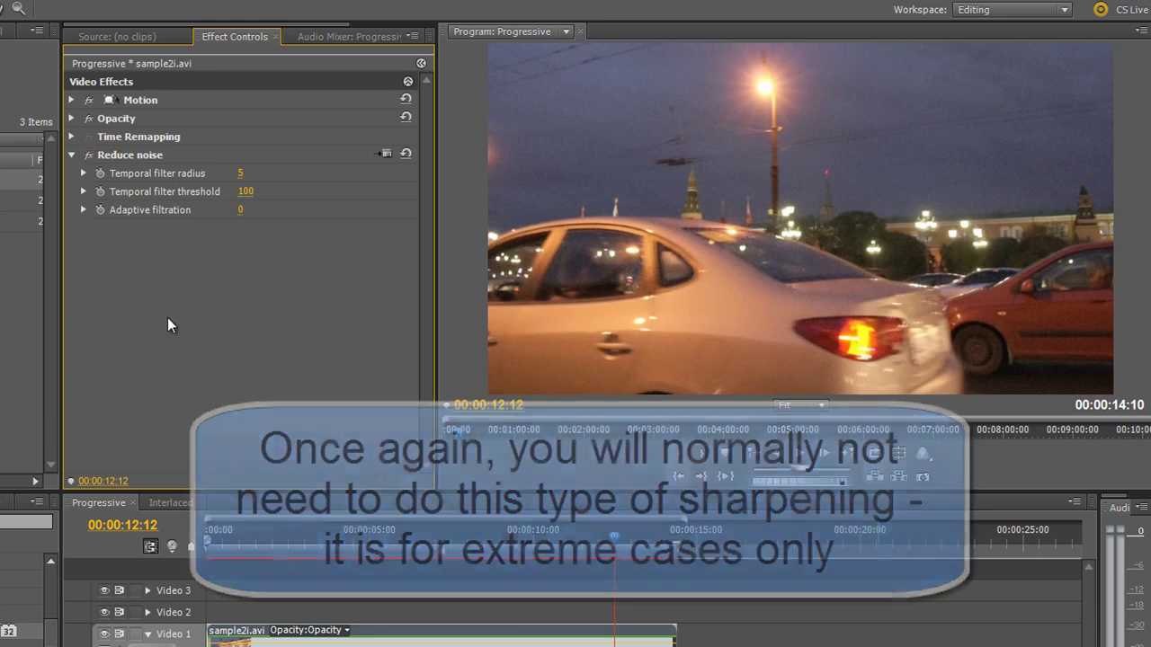
pyautogui.click(1007, 644)
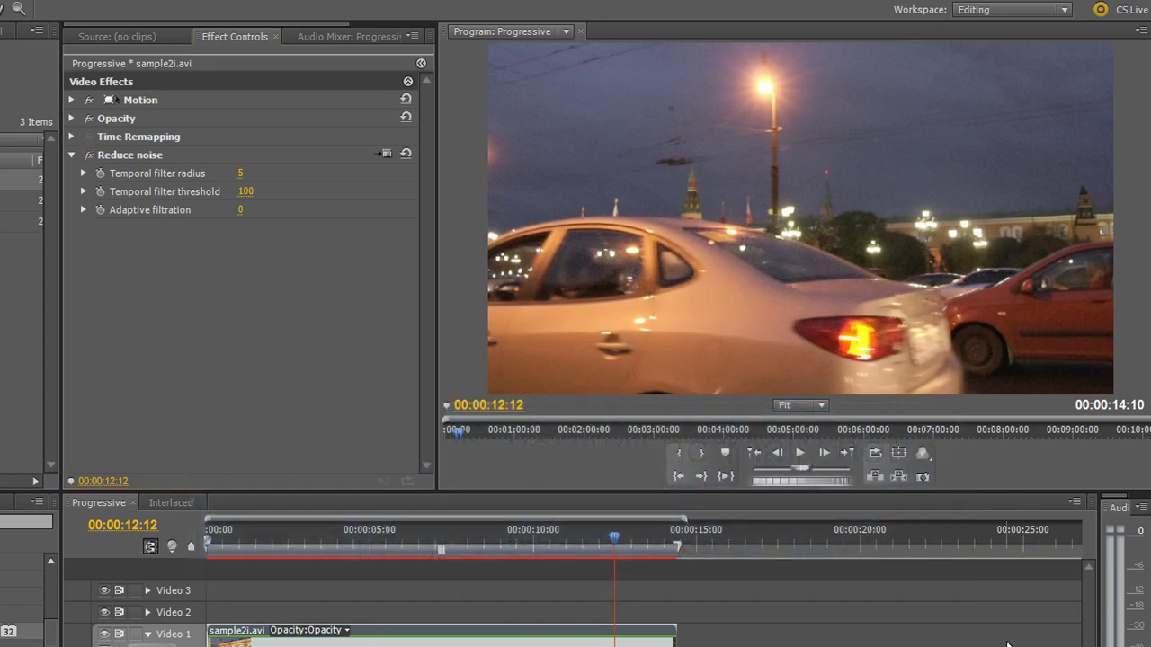